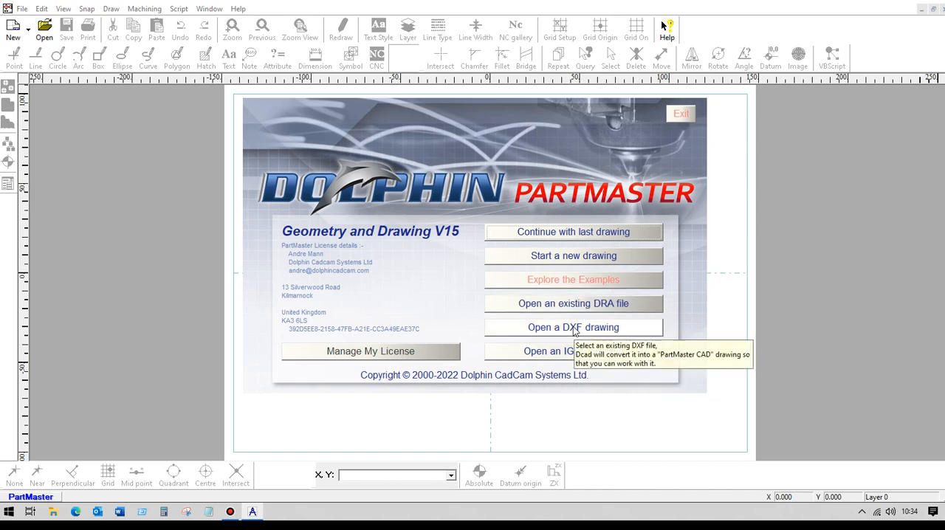
- Open the DXF drawing CrossSection_base_0.dxf with mm as the import units and the preset DXF options
left_click(574, 327)
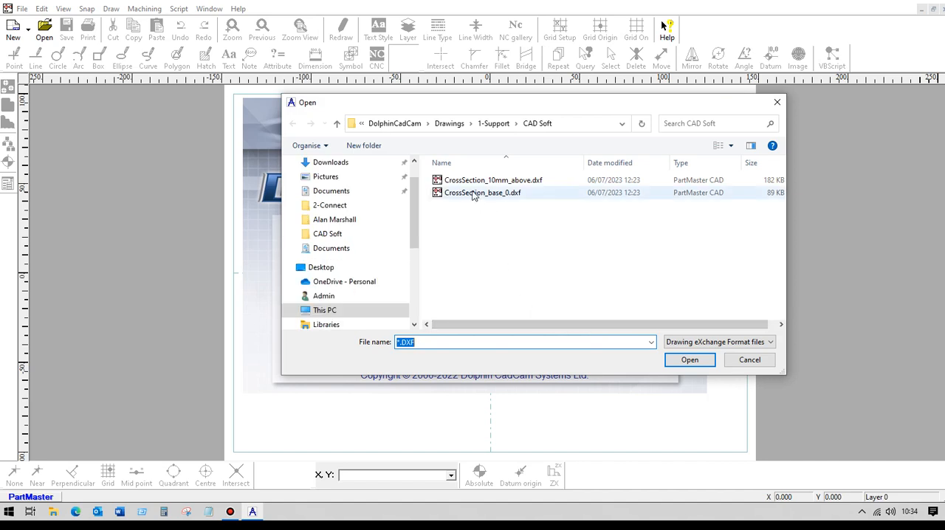
left_click(475, 193)
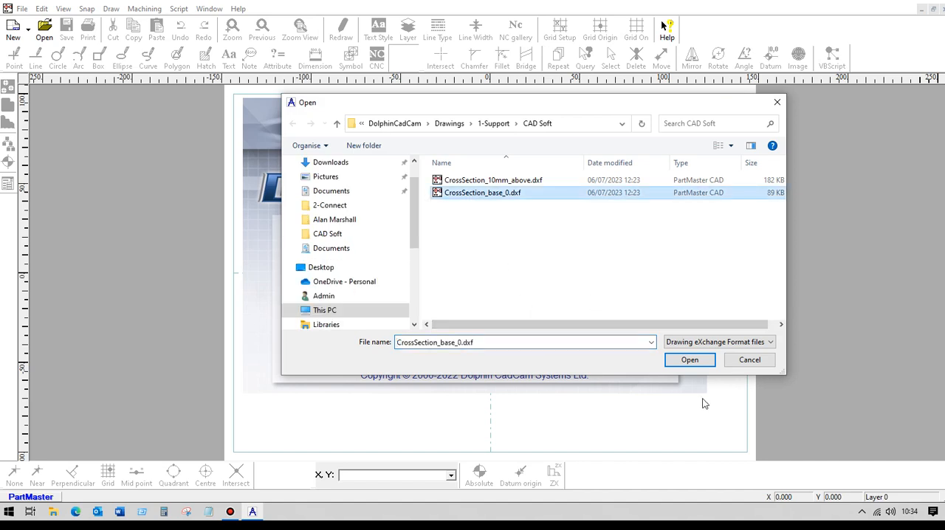
left_click(688, 360)
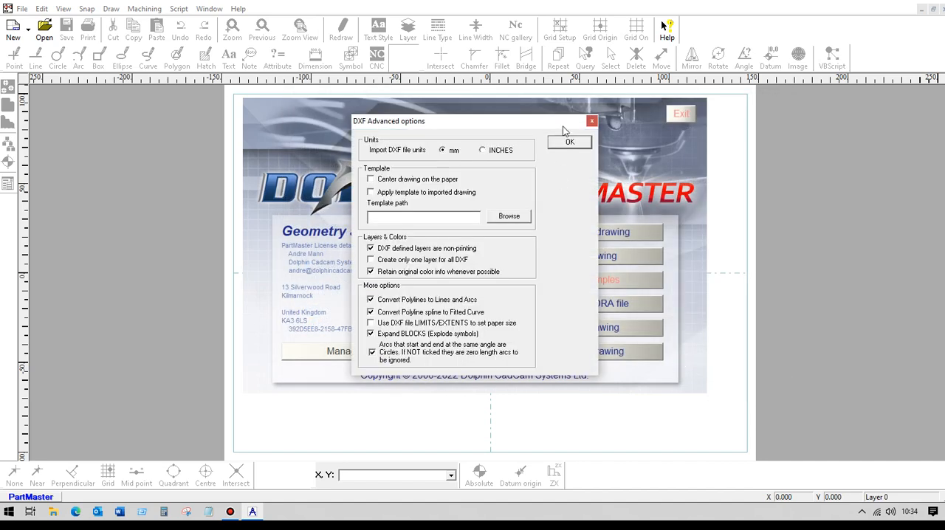
left_click(568, 143)
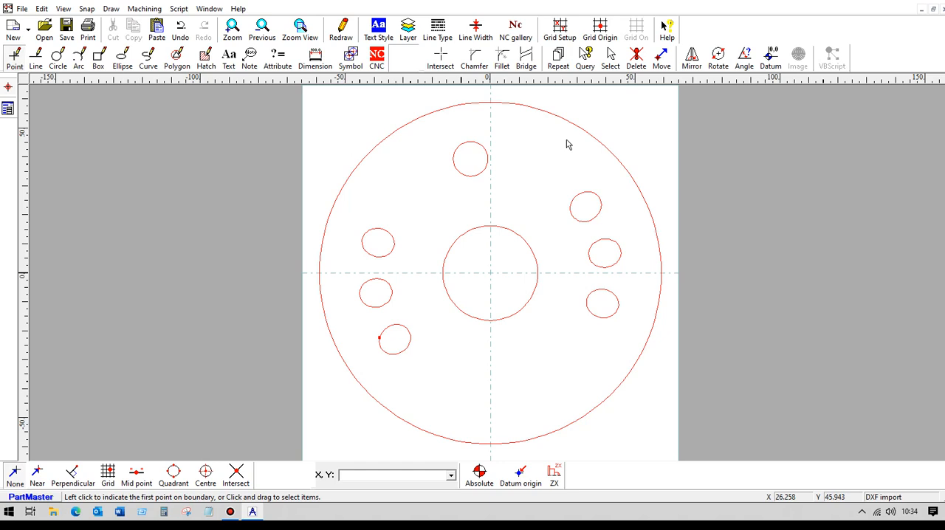
- Import the drawing CrossSection_10mm_above.dxf, accepting the preset DXF options
left_click(22, 9)
mouse_move(62, 137)
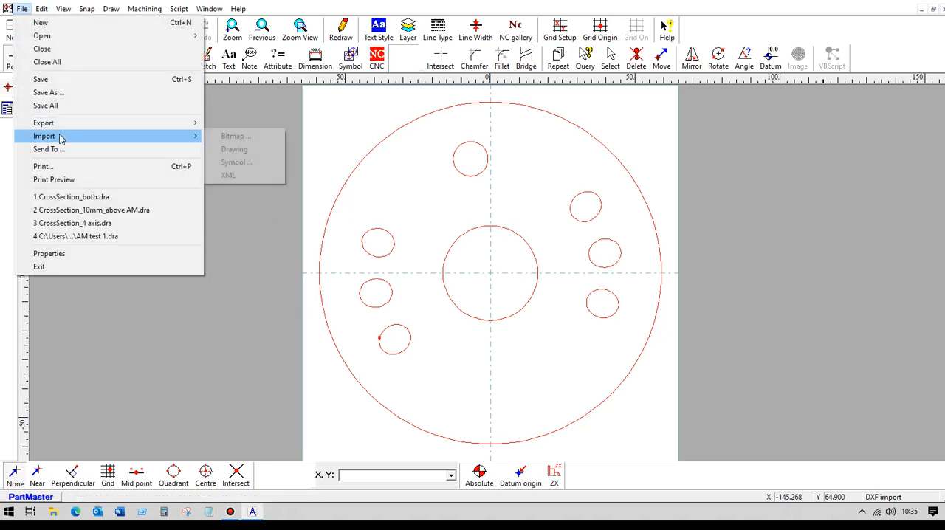
left_click(250, 152)
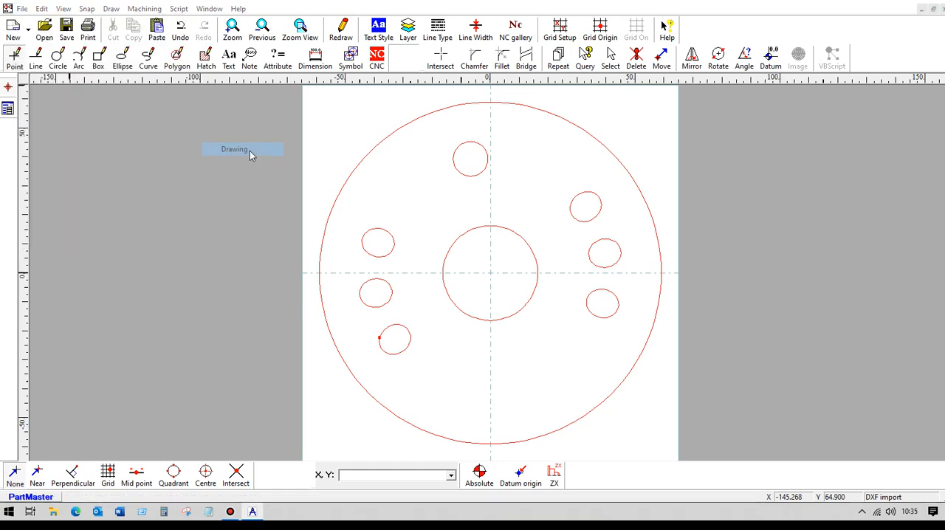
left_click(223, 105)
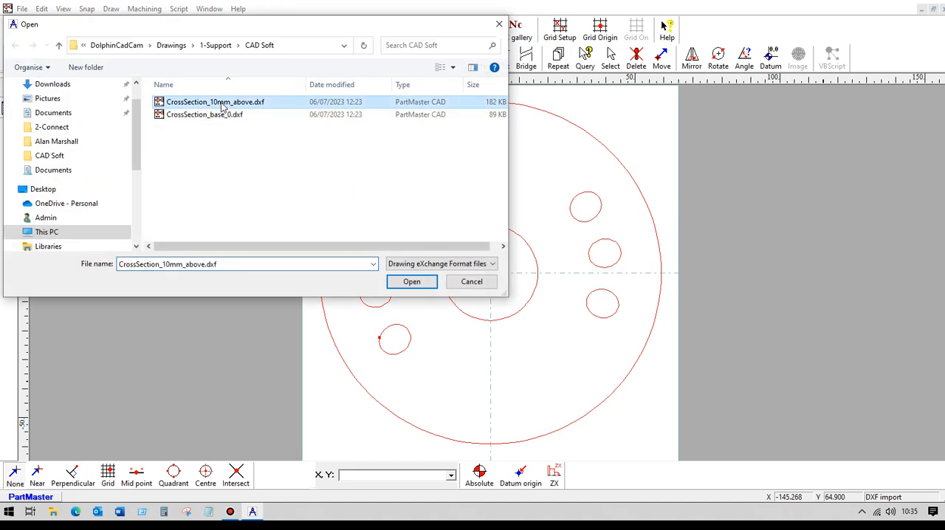
left_click(411, 281)
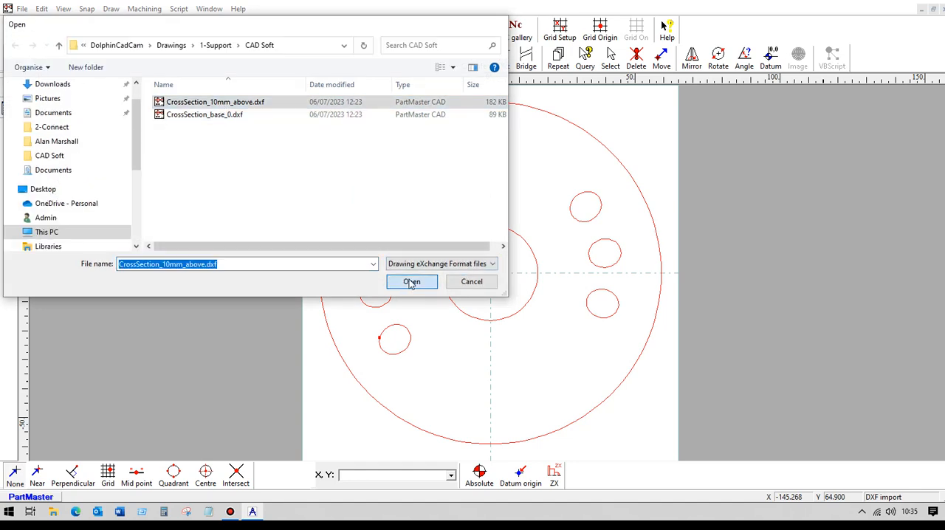
left_click(567, 142)
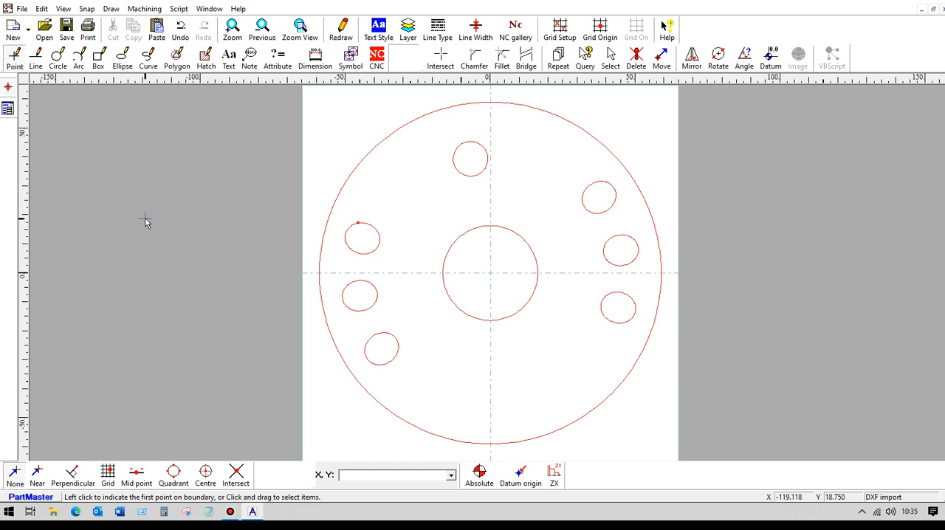
- Place a point marker at the centre of the 10 mm section, snapped to X 0, Y 0
left_click(14, 59)
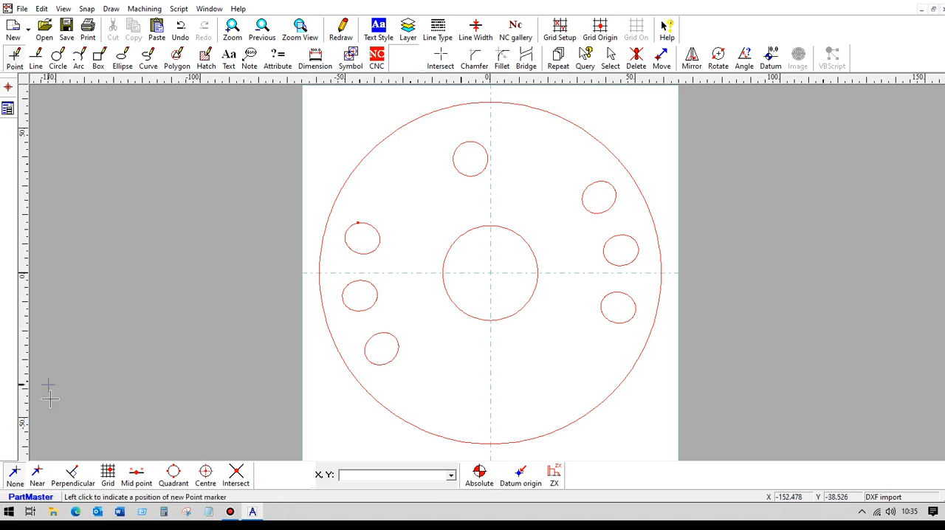
left_click(38, 476)
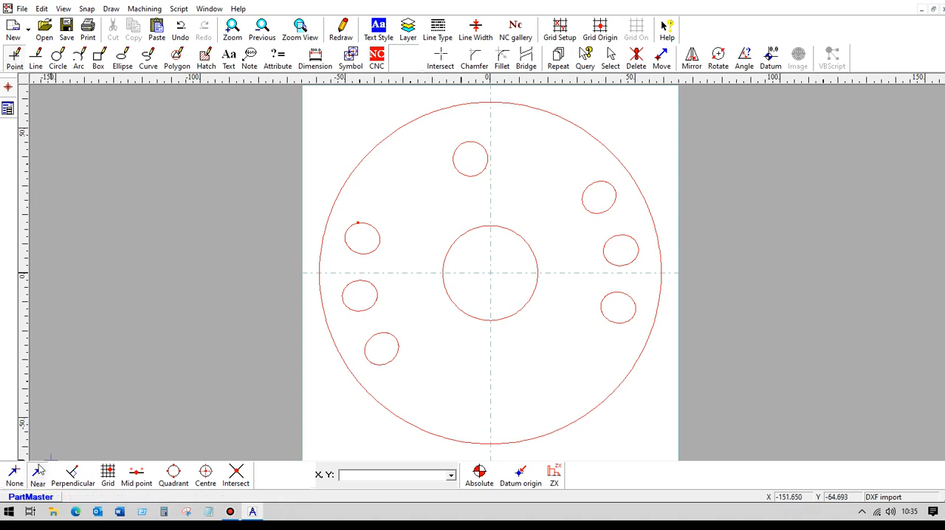
left_click(490, 272)
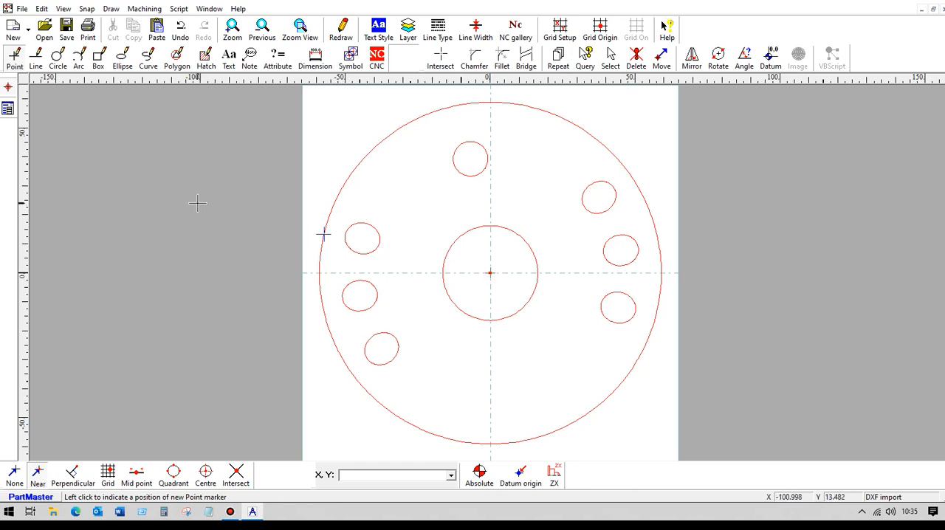
- Copy all the geometry of the 10 mm section, including its centre point, and switch to the CrossSection_base_0 drawing
left_click(611, 59)
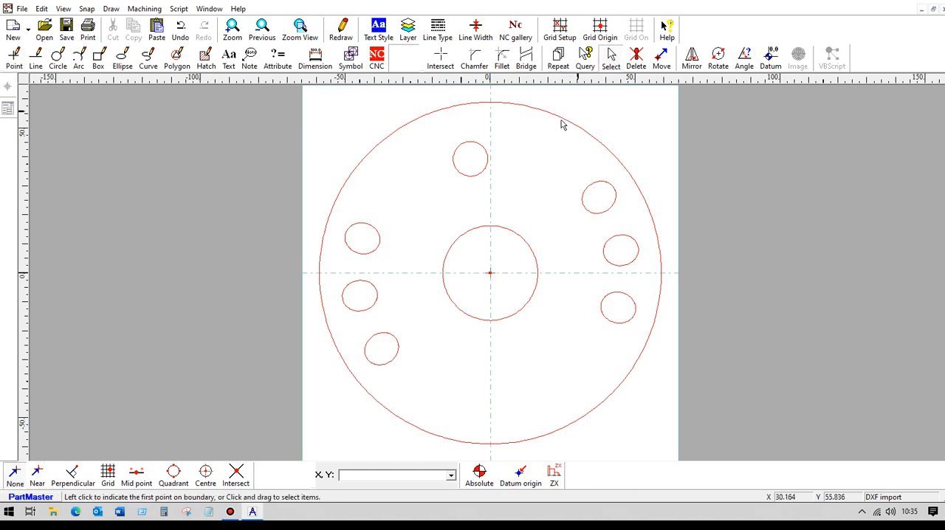
left_click_drag(278, 97, 713, 453)
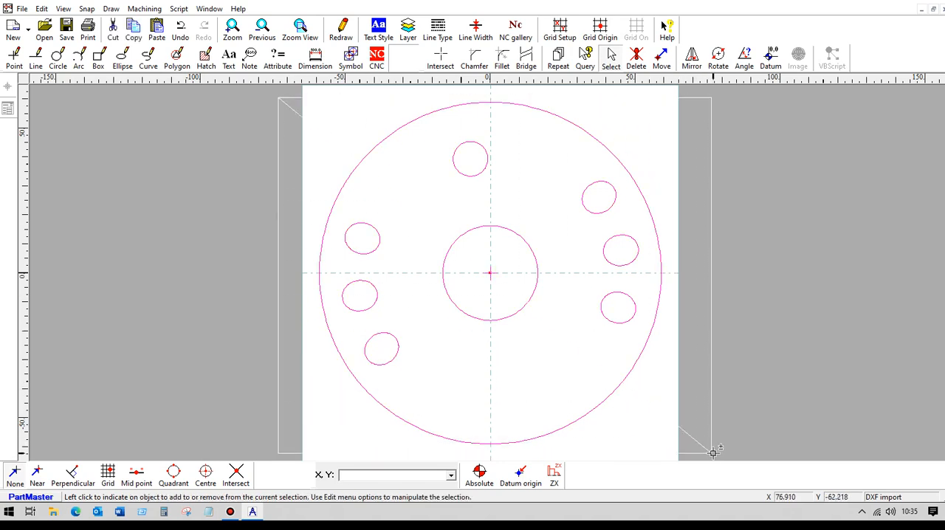
left_click(137, 31)
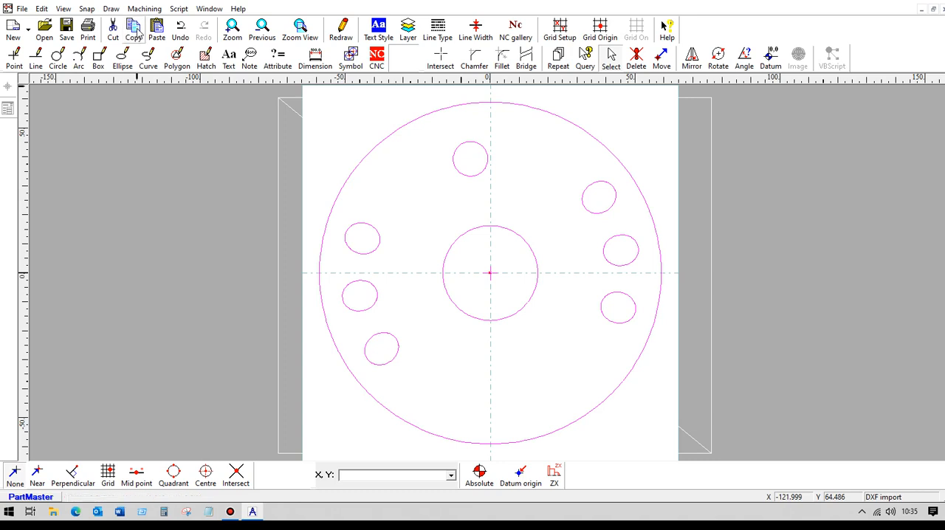
left_click(209, 8)
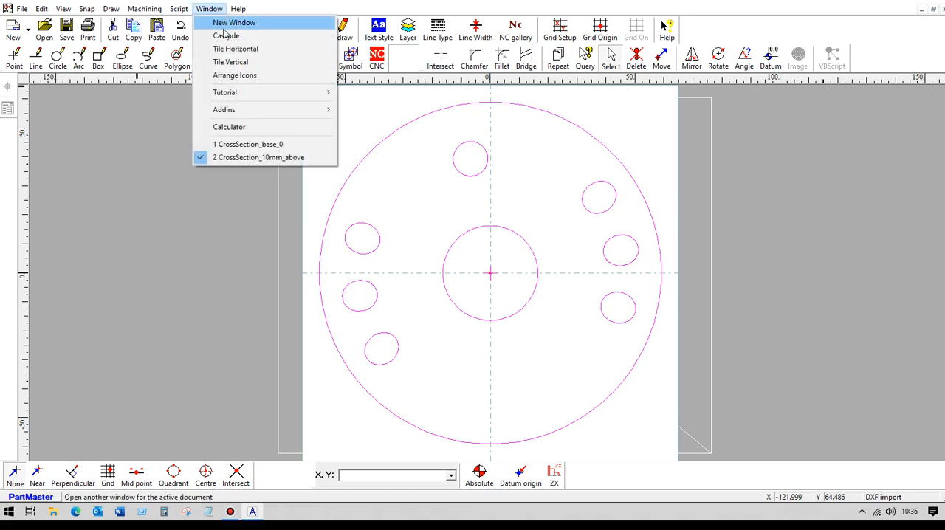
left_click(238, 144)
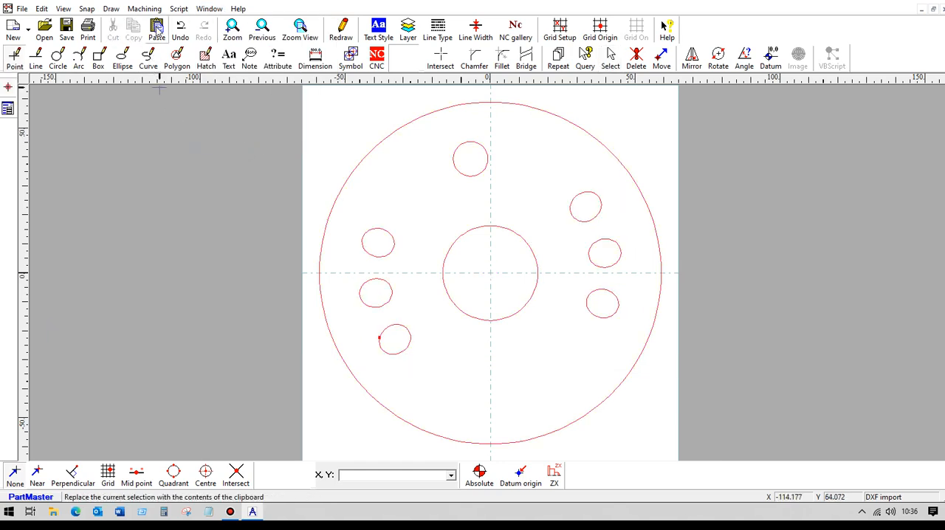
- Paste the copied section outside the sheet beside the base section and redraw the view
scroll(207, 176, "down", 1)
scroll(255, 203, "down", 2)
middle_click_drag(333, 219, 152, 224)
scroll(152, 224, "down", 1)
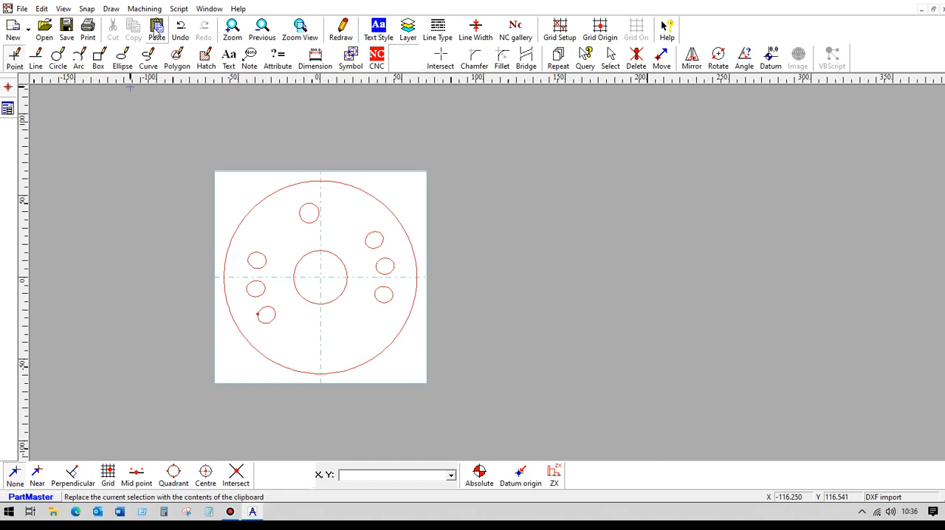
left_click(155, 27)
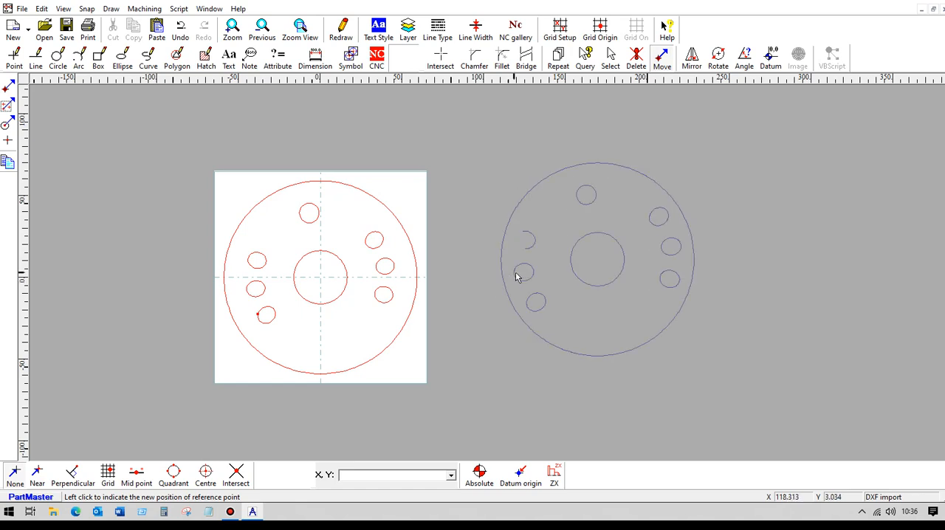
left_click(516, 277)
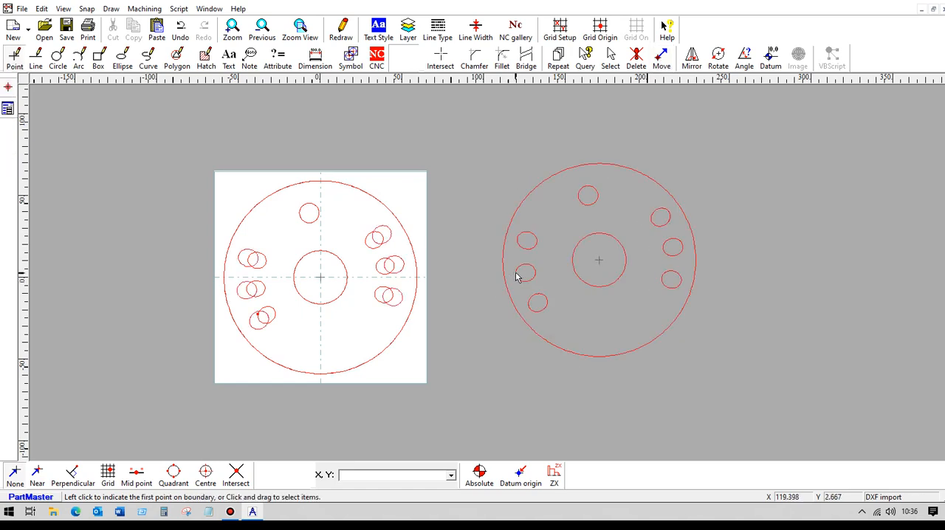
left_click(342, 29)
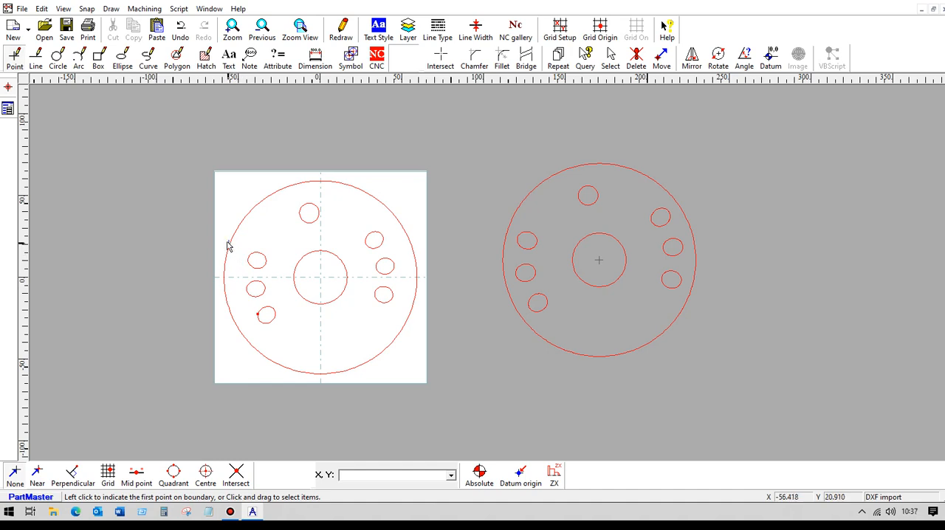
- Highlight all near points in the drawing and examine the points around the base section's upper-left hole
left_click(64, 9)
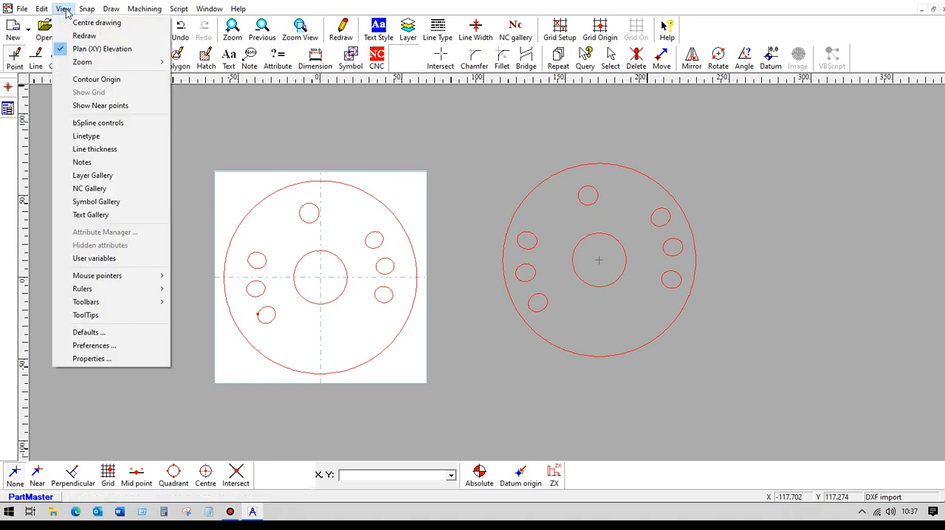
left_click(89, 108)
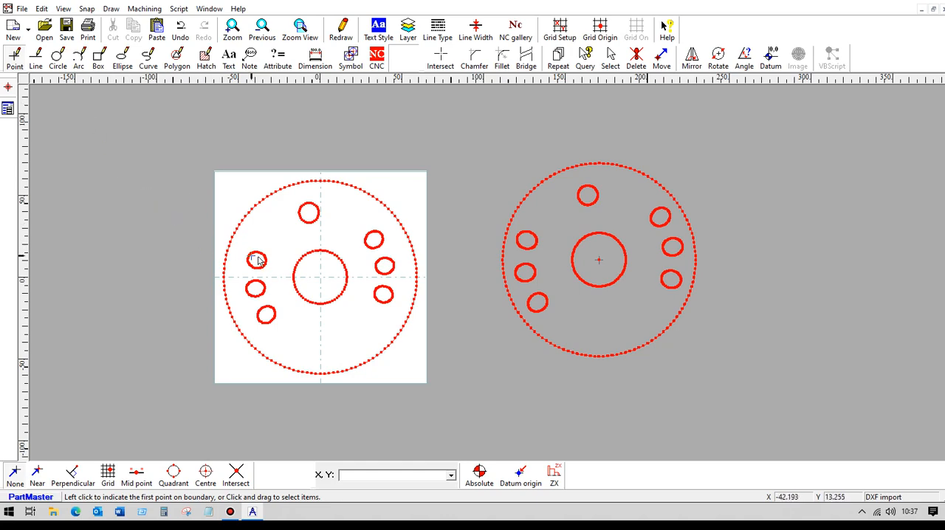
scroll(197, 225, "up", 3)
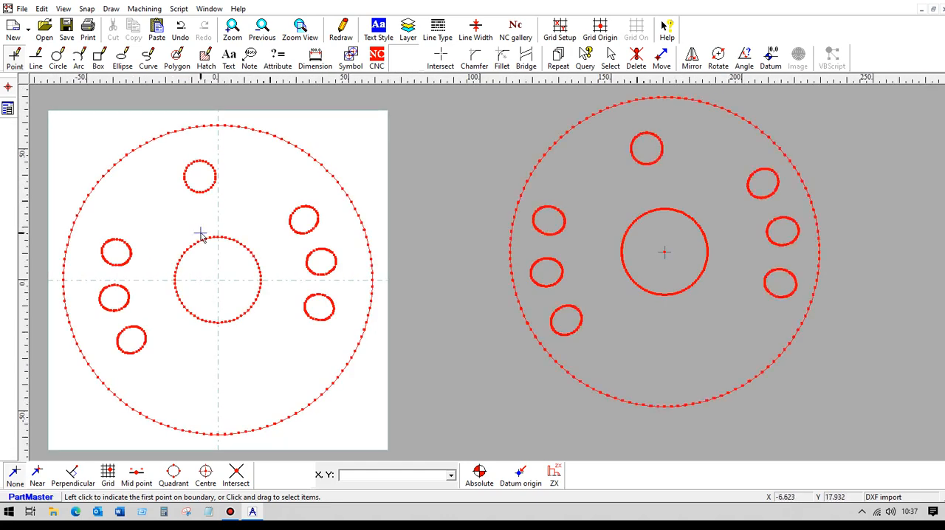
scroll(198, 250, "down", 1)
middle_click_drag(226, 249, 593, 238)
scroll(410, 213, "up", 9)
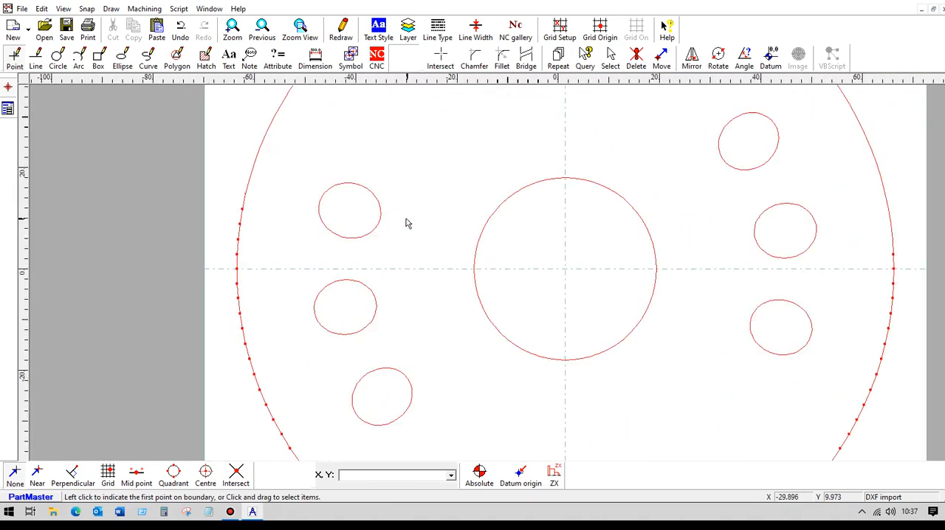
middle_click_drag(384, 200, 571, 276)
scroll(453, 246, "up", 4)
scroll(582, 221, "up", 3)
scroll(576, 240, "down", 1)
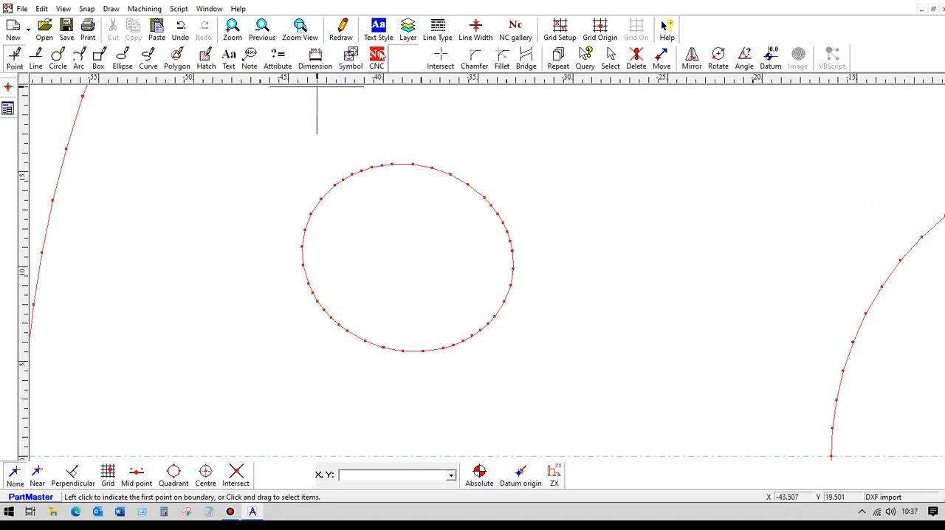
scroll(442, 140, "down", 1)
scroll(484, 169, "down", 1)
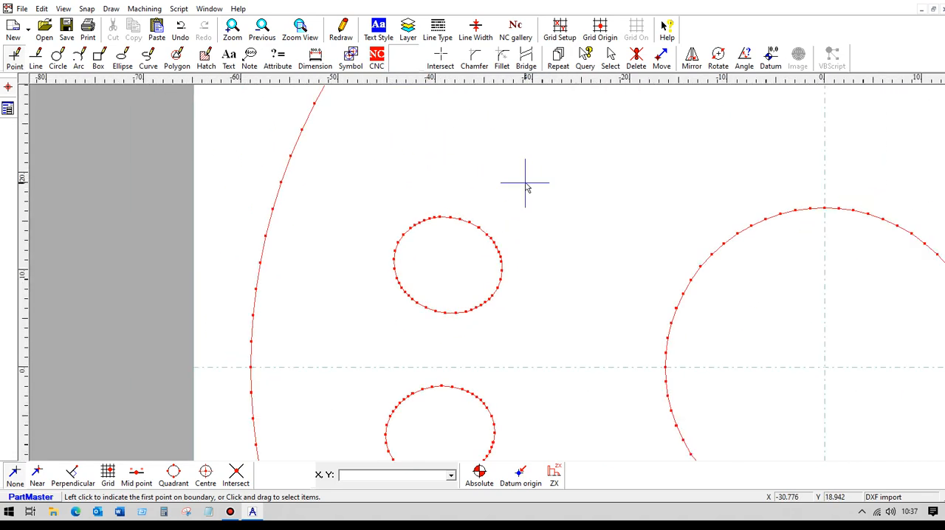
- Set the NC datum at the base section's centre and create a closed contour from its upper-left hole
left_click(376, 58)
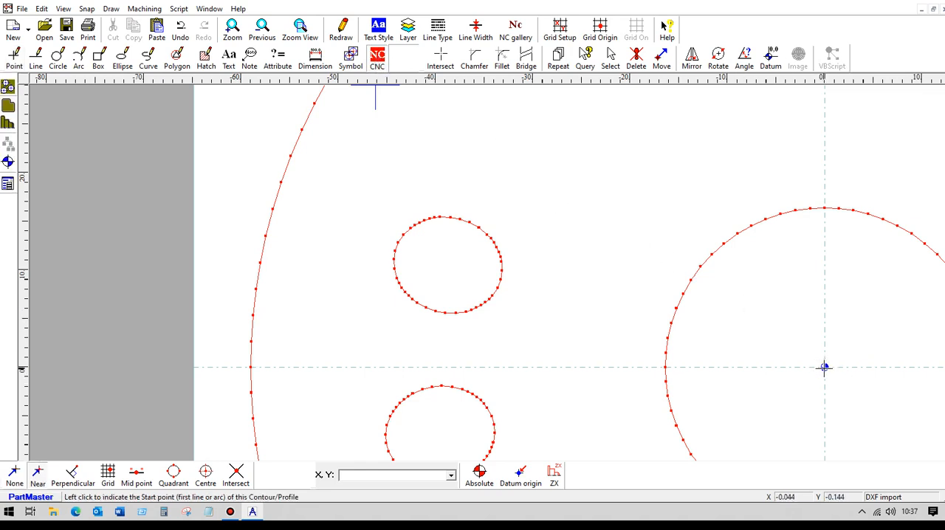
scroll(347, 204, "up", 1)
scroll(348, 204, "up", 1)
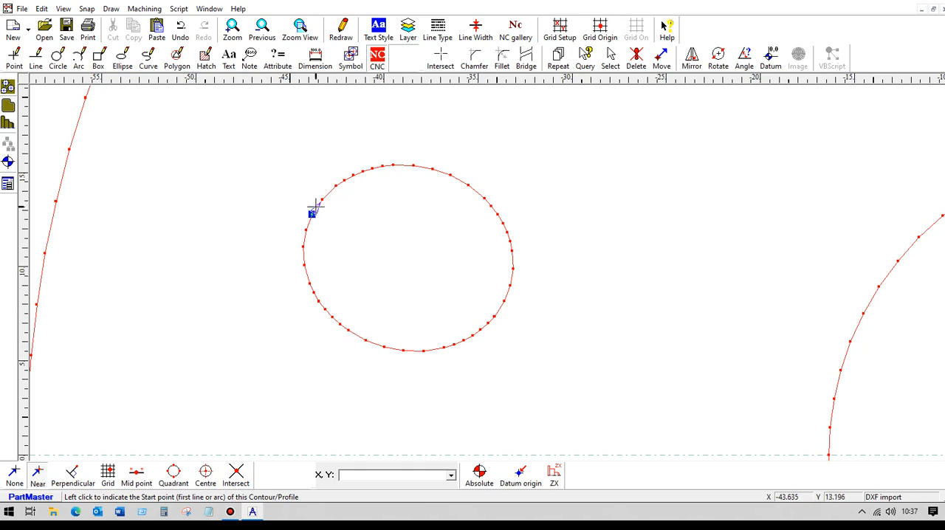
left_click(315, 206)
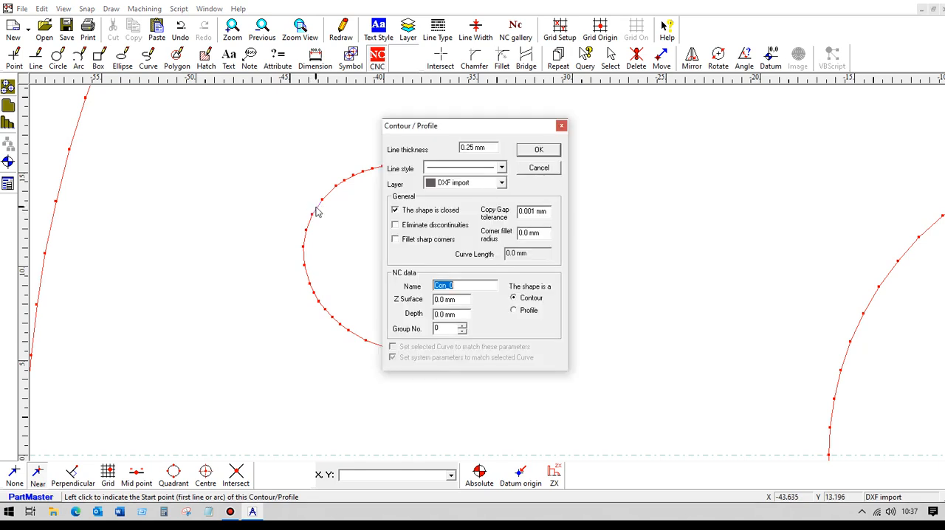
left_click(529, 151)
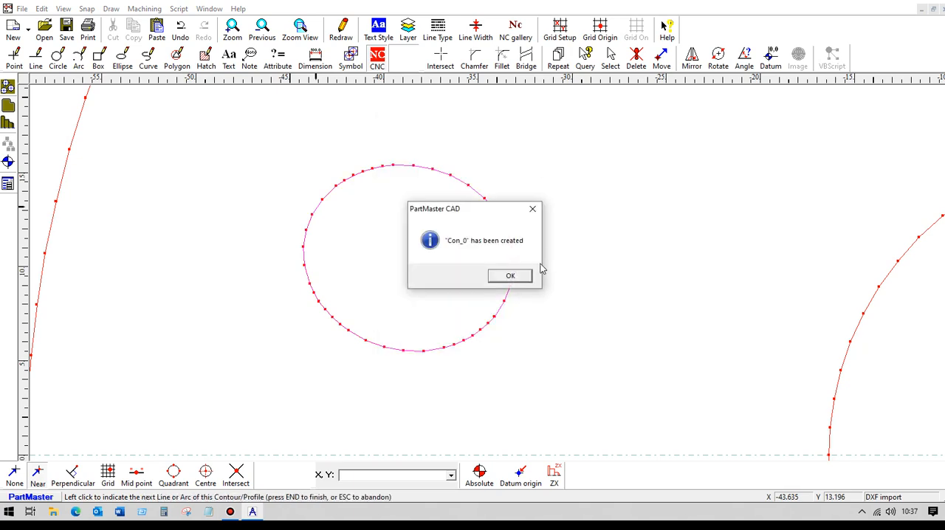
left_click(519, 275)
- Set the NC datum at the centre of the copied 10 mm section beside the sheet
scroll(519, 274, "down", 3)
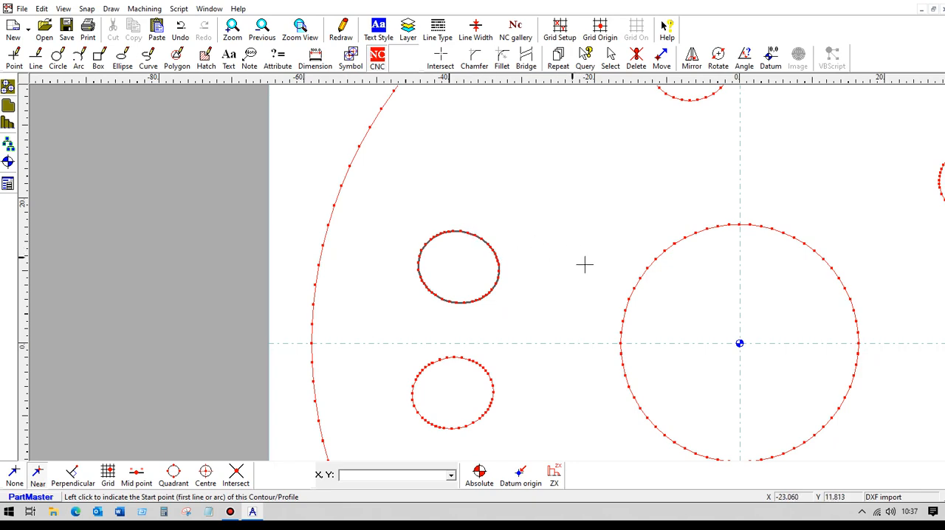
middle_click_drag(725, 249, 378, 206)
scroll(455, 212, "down", 11)
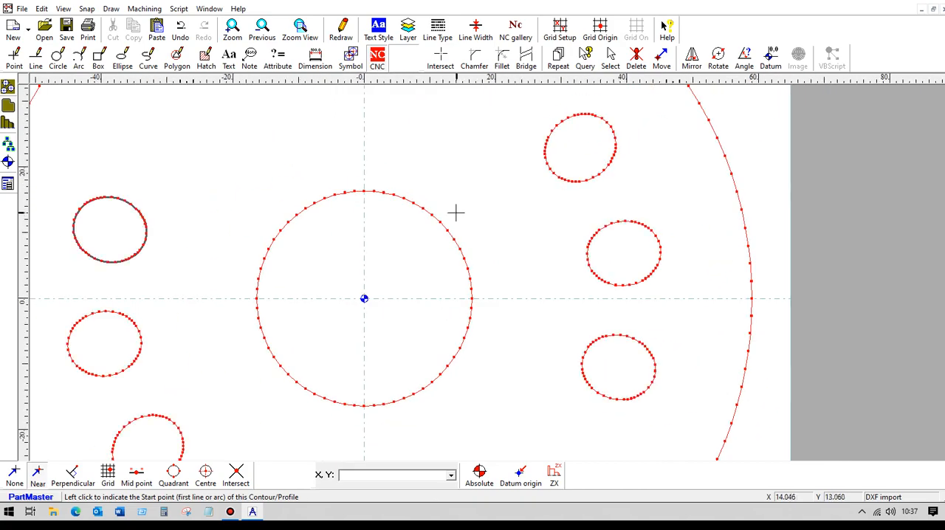
mouse_move(717, 230)
middle_mouse_down()
mouse_move(341, 229)
mouse_move(298, 218)
middle_mouse_up()
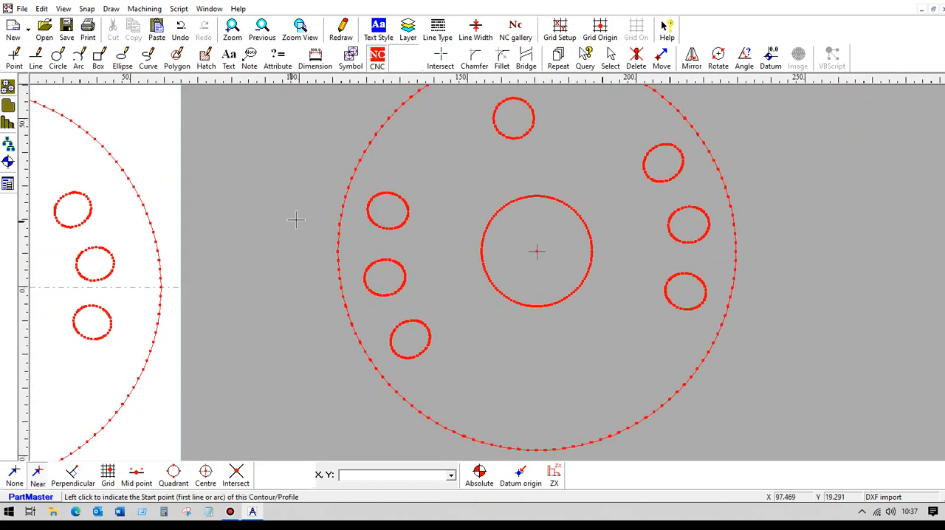
scroll(280, 213, "up", 4)
middle_click_drag(216, 206, 260, 239)
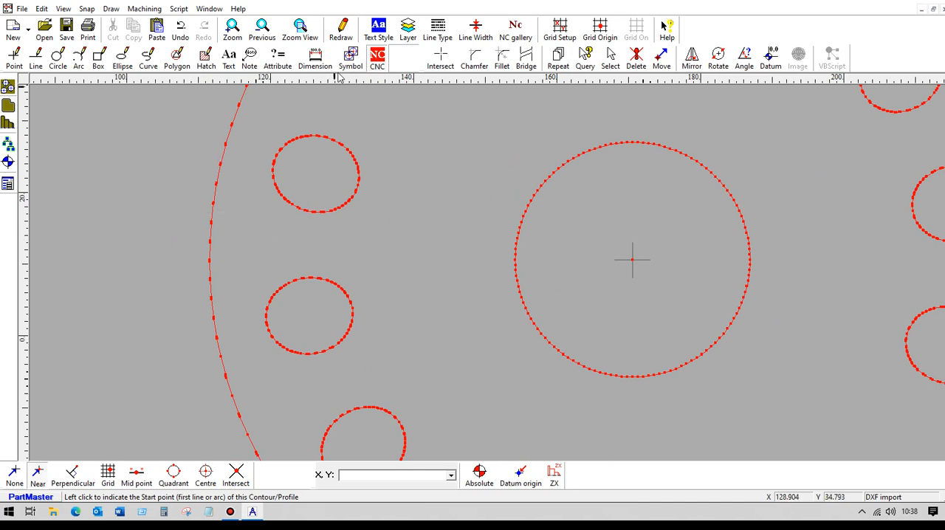
left_click(8, 162)
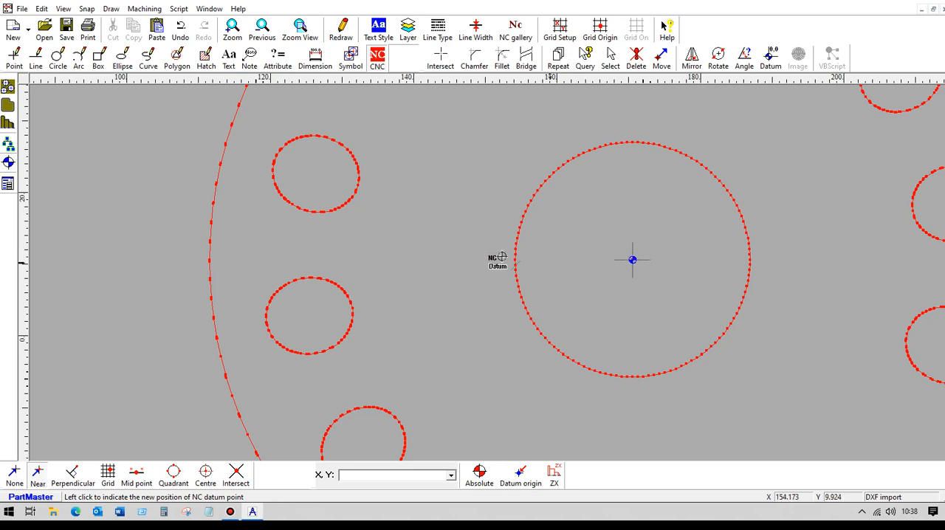
- Create a closed contour from the copied 10 mm section's upper-left hole, keeping the default contour settings
scroll(184, 196, "up", 6)
mouse_move(184, 196)
middle_mouse_down()
mouse_move(420, 264)
mouse_move(423, 291)
middle_mouse_up()
scroll(336, 185, "up", 2)
middle_click_drag(336, 186, 402, 290)
scroll(365, 242, "up", 8)
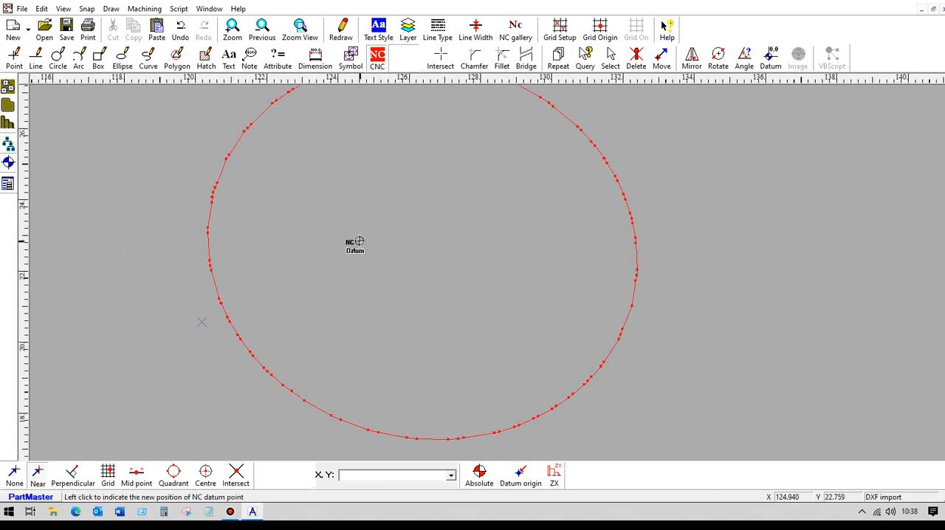
scroll(354, 236, "down", 1)
middle_click_drag(355, 236, 437, 231)
scroll(436, 230, "down", 1)
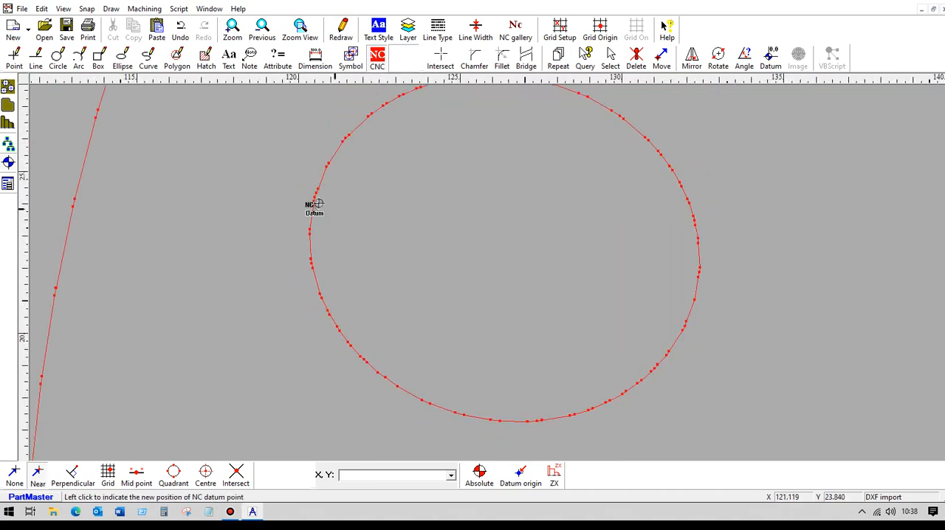
left_click(96, 116)
left_click(11, 107)
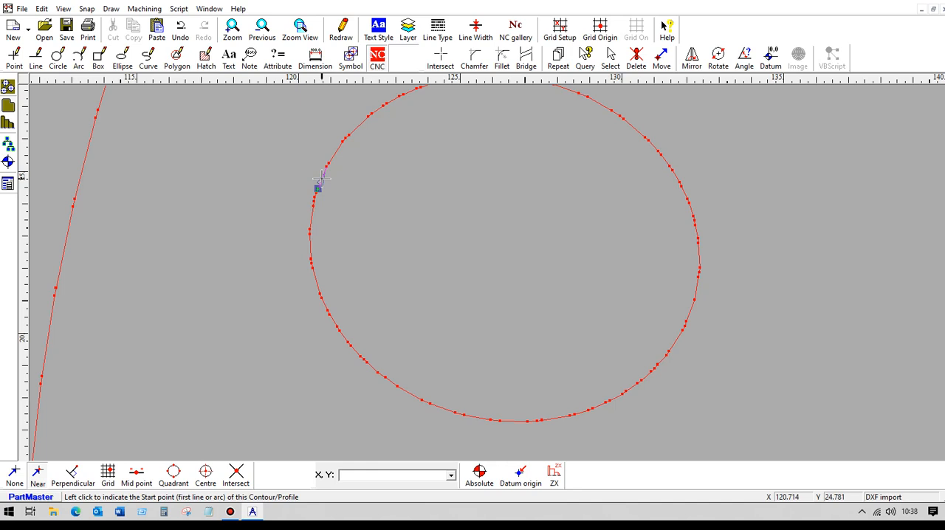
left_click(322, 179)
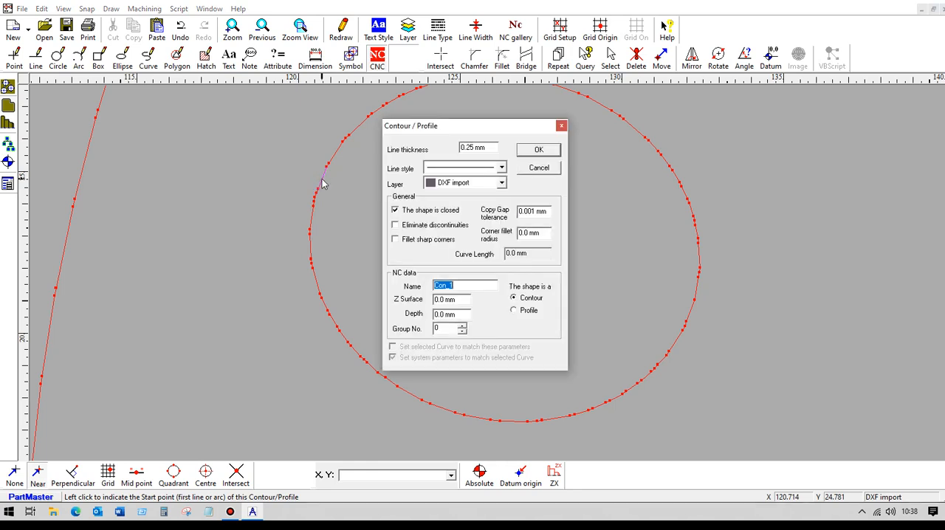
left_click(537, 150)
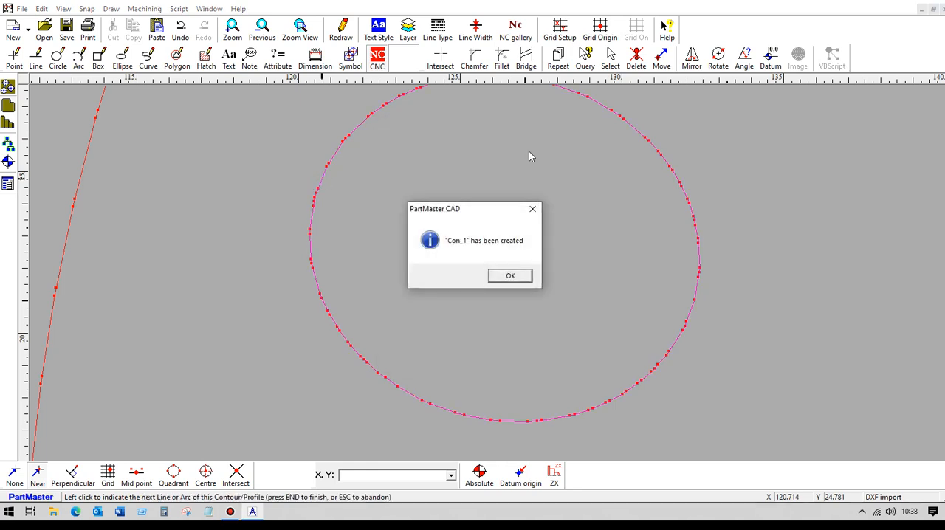
left_click(507, 278)
- Save the combined drawing with both sections under the new name "Am both"
scroll(361, 246, "down", 8)
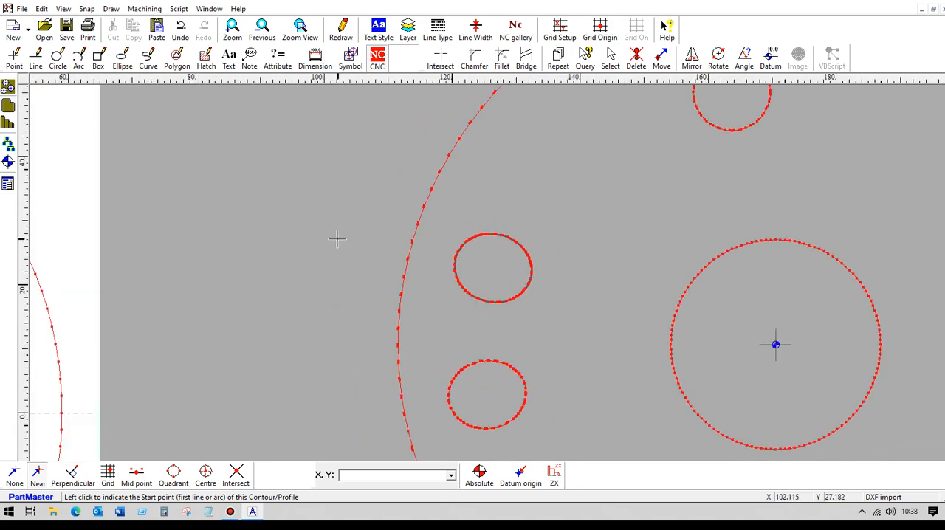
scroll(310, 245, "down", 5)
middle_click_drag(323, 263, 444, 227)
scroll(444, 227, "down", 1)
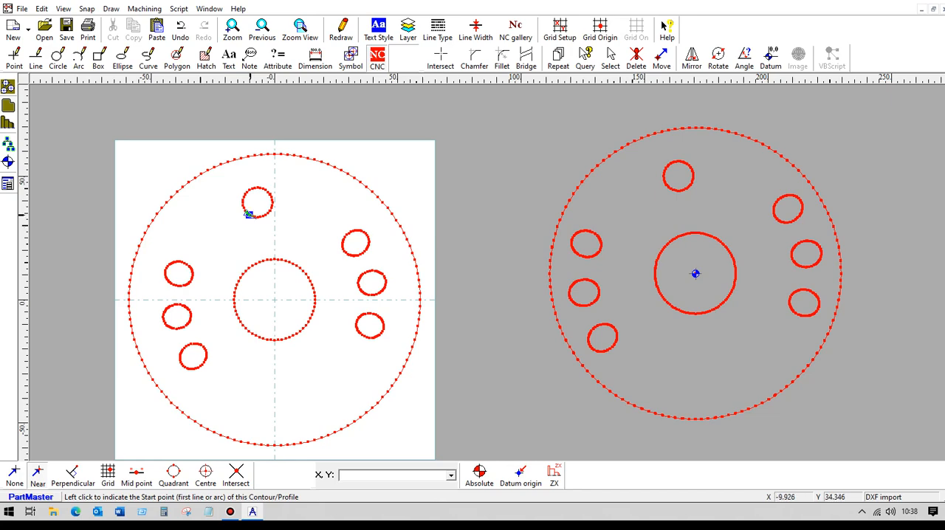
left_click(22, 9)
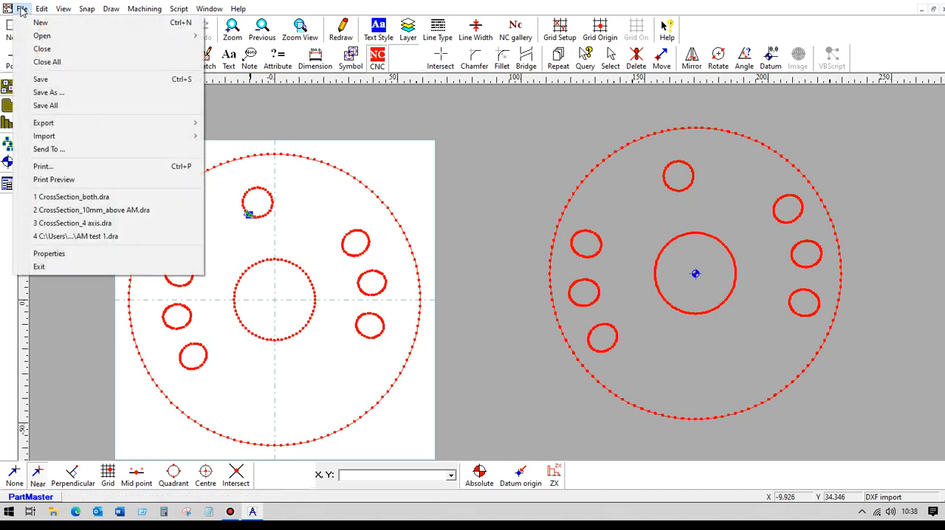
left_click(74, 94)
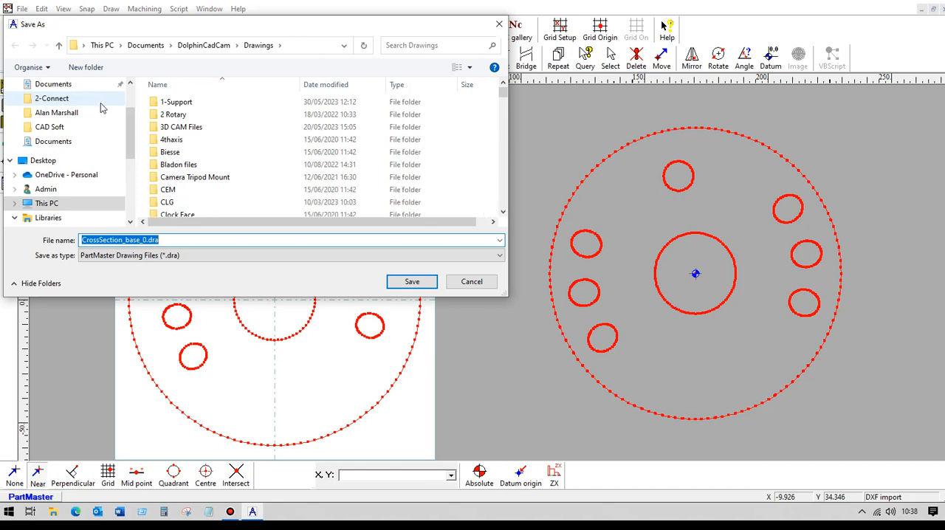
type("Am both")
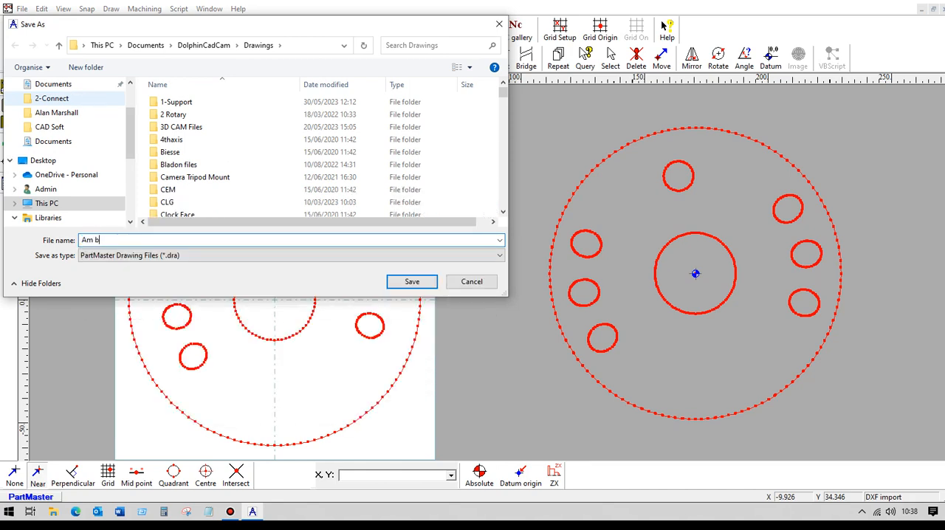
left_click(411, 281)
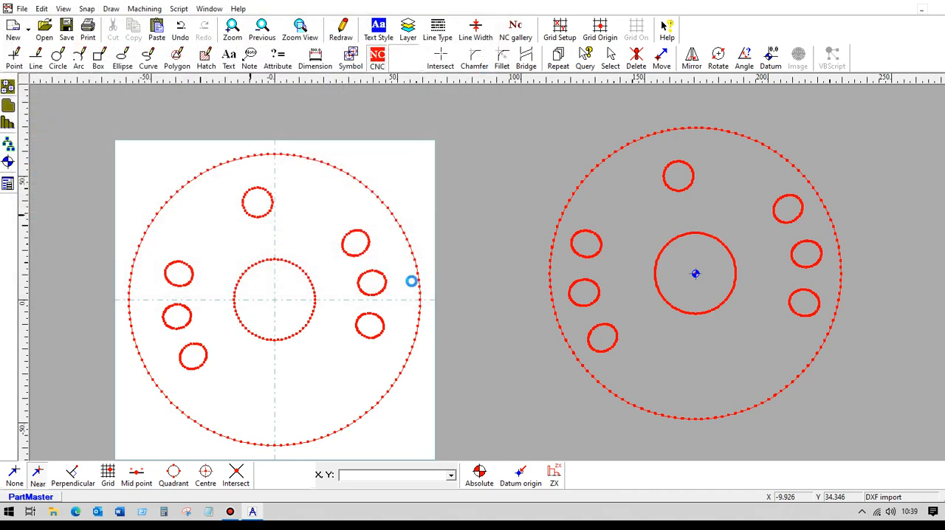
- Send the drawing to the PartMaster Wire EDM module and inspect the two overlapping hole contours around the datum
left_click(144, 9)
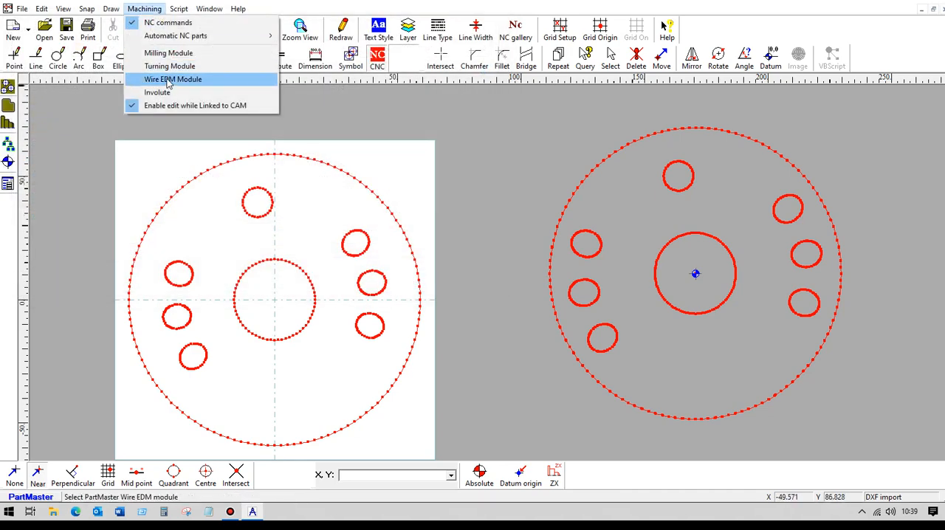
left_click(169, 80)
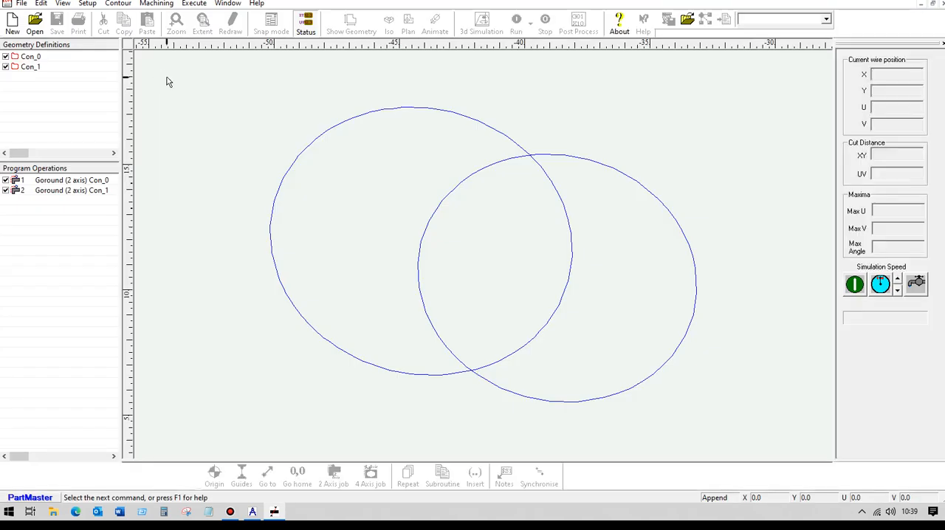
scroll(300, 223, "up", 2)
scroll(293, 220, "down", 1)
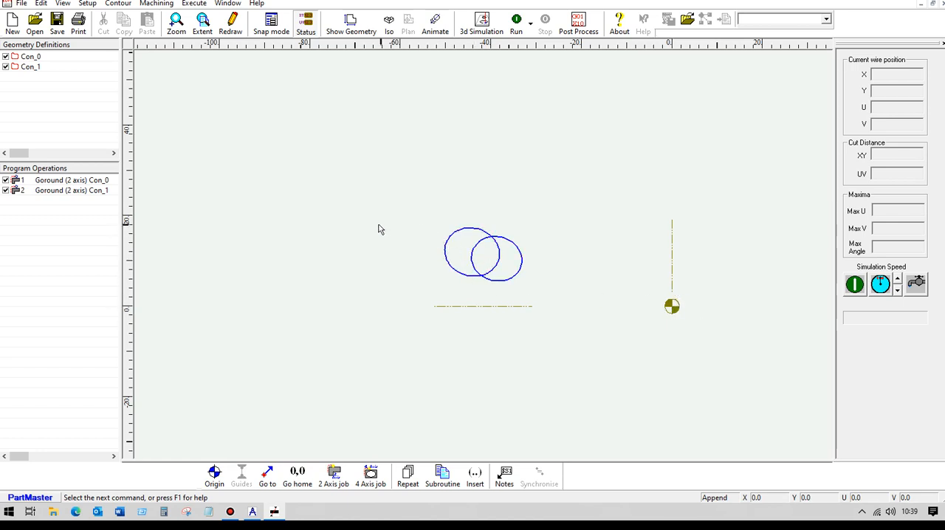
scroll(405, 221, "down", 2)
scroll(400, 225, "up", 6)
scroll(385, 220, "down", 1)
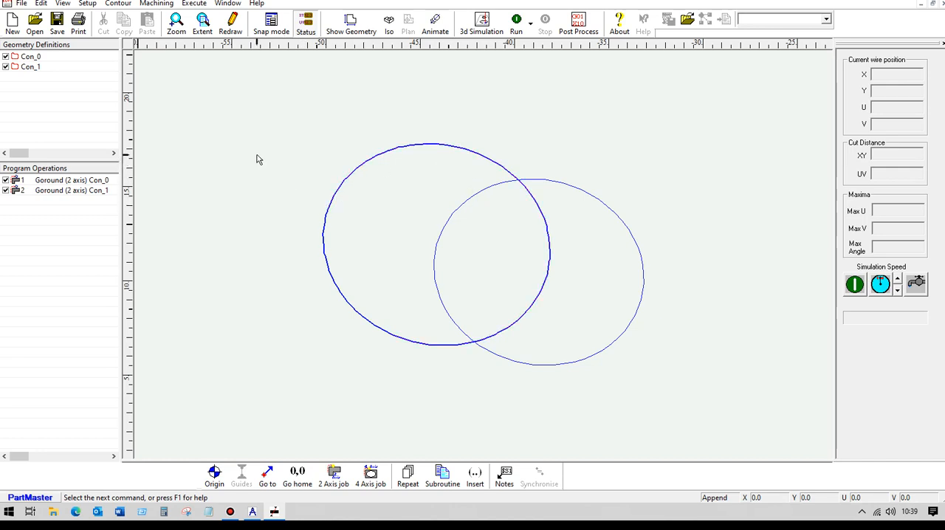
- Delete the 2-axis Goround operation for Con_1 from the program operations
left_click(50, 191)
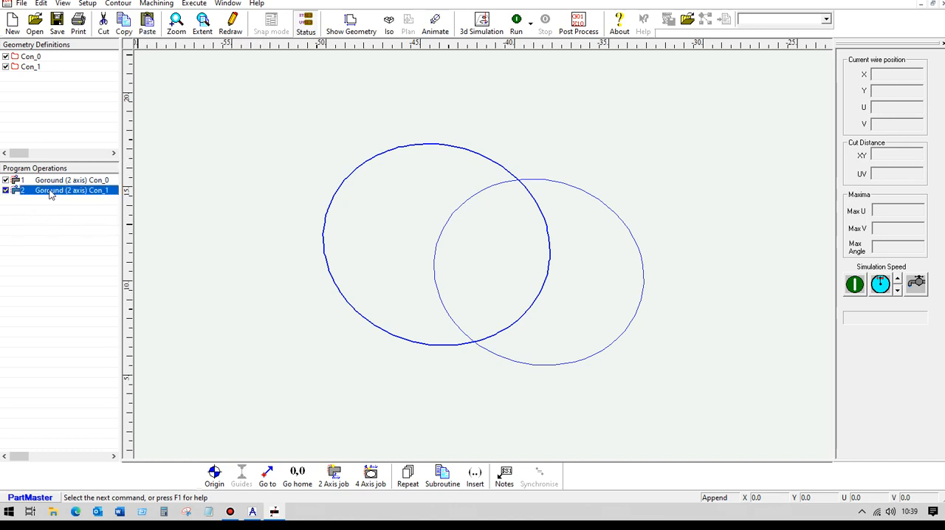
right_click(50, 191)
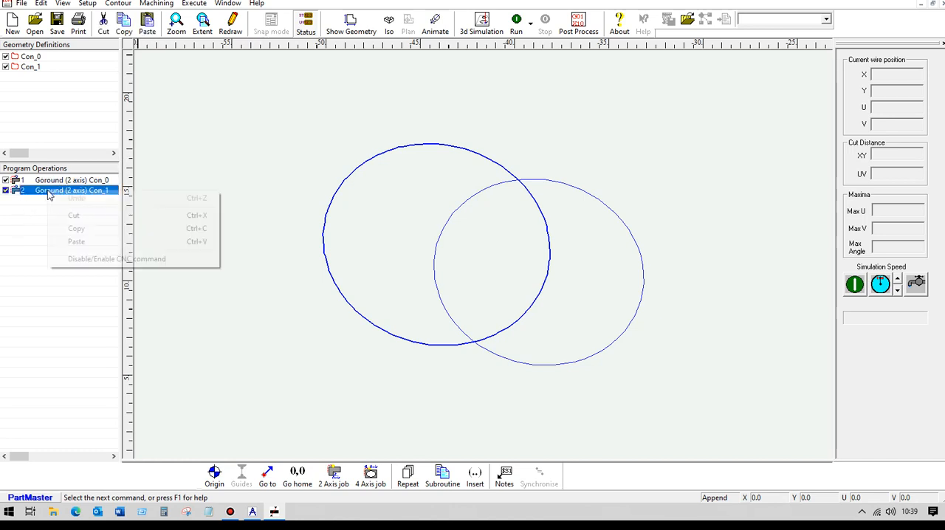
left_click(77, 216)
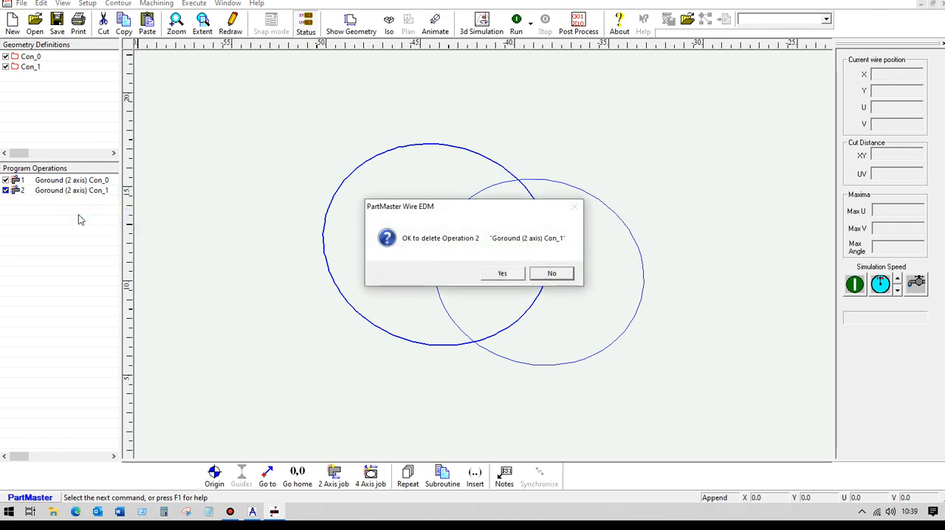
left_click(512, 274)
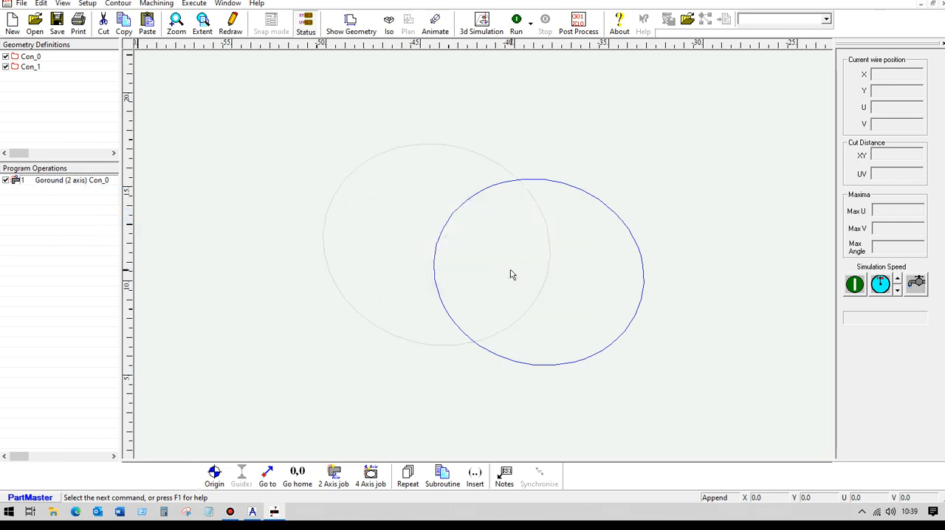
- Change the remaining Goround operation to double contour mode, with Con_0 as the XY contour and Con_1 as the UV contour
left_click(51, 181)
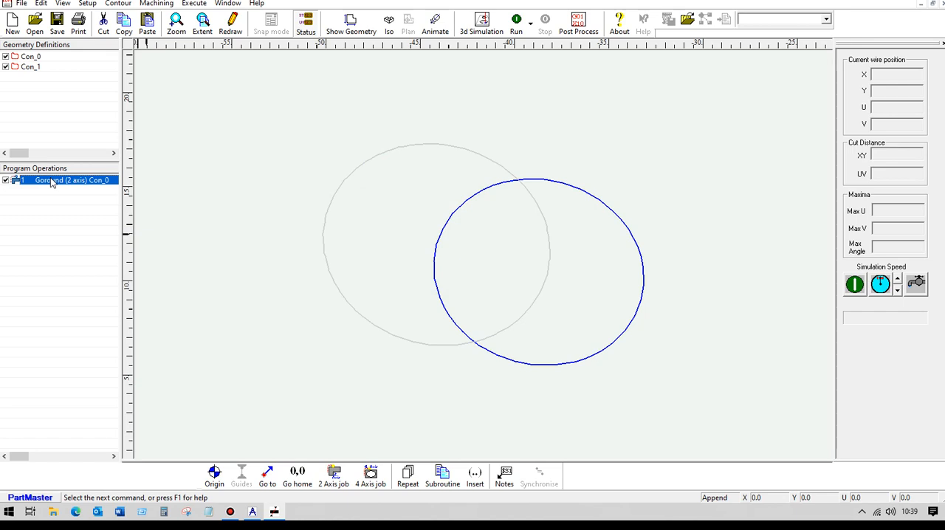
double_click(51, 181)
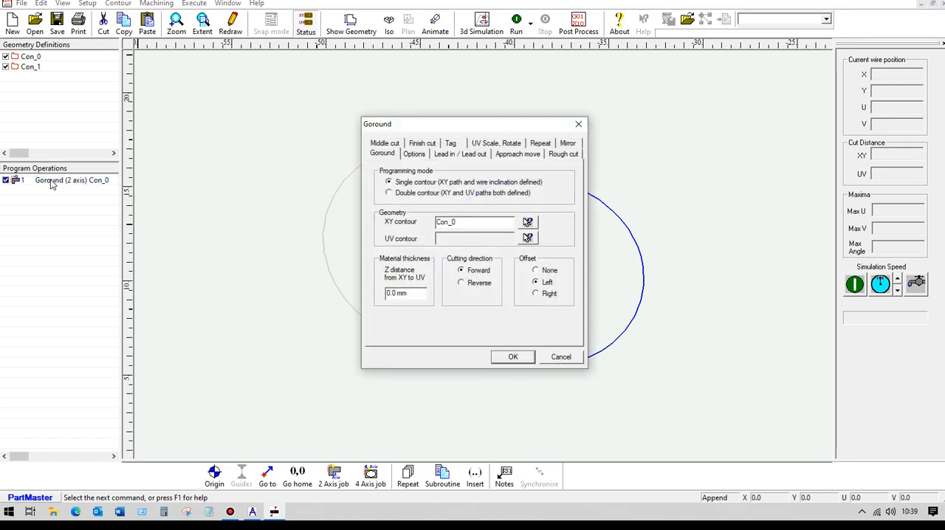
left_click(389, 192)
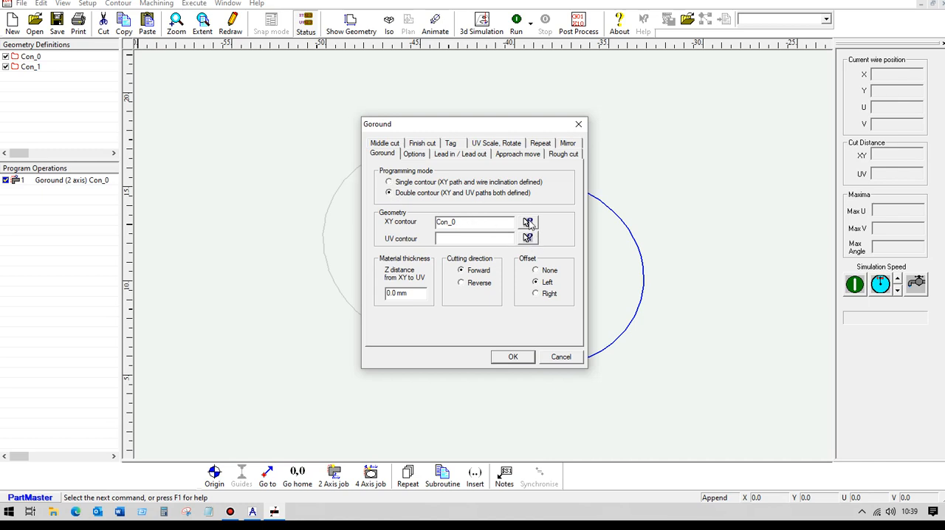
left_click(528, 223)
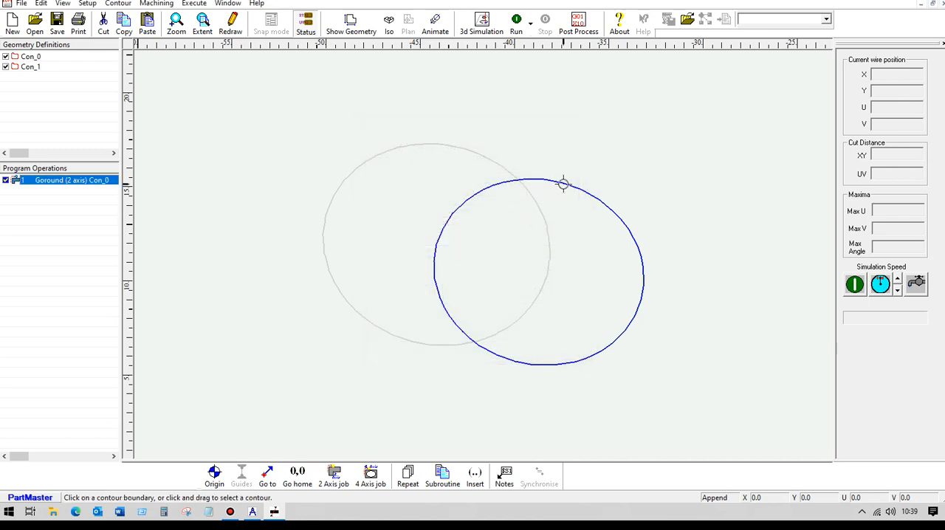
left_click(564, 184)
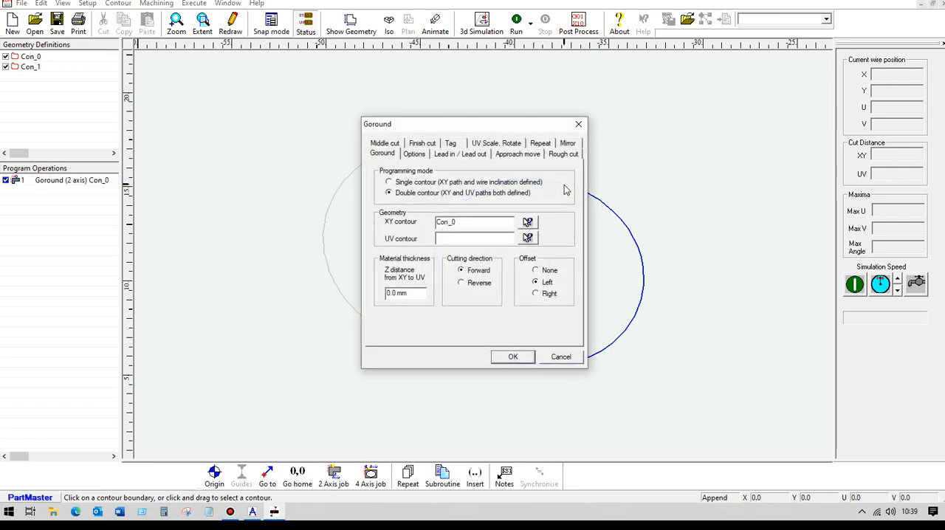
left_click(528, 237)
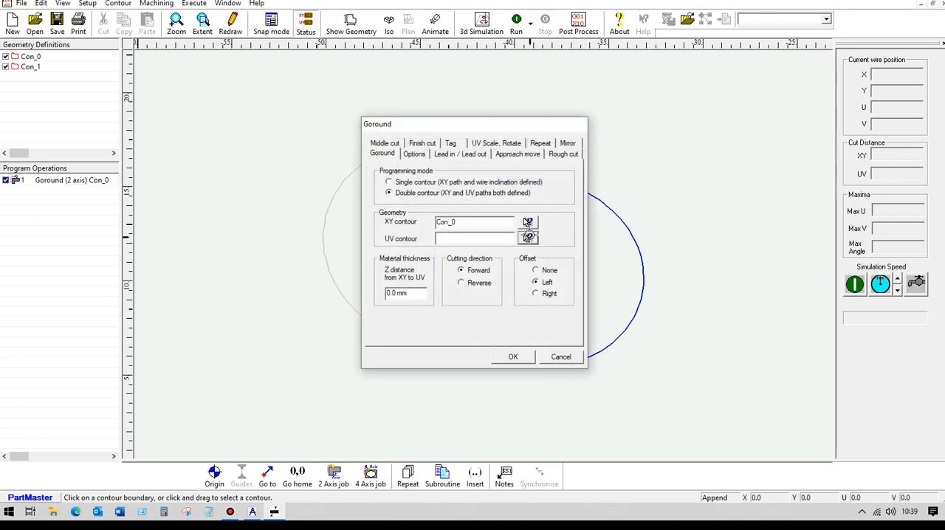
left_click(381, 154)
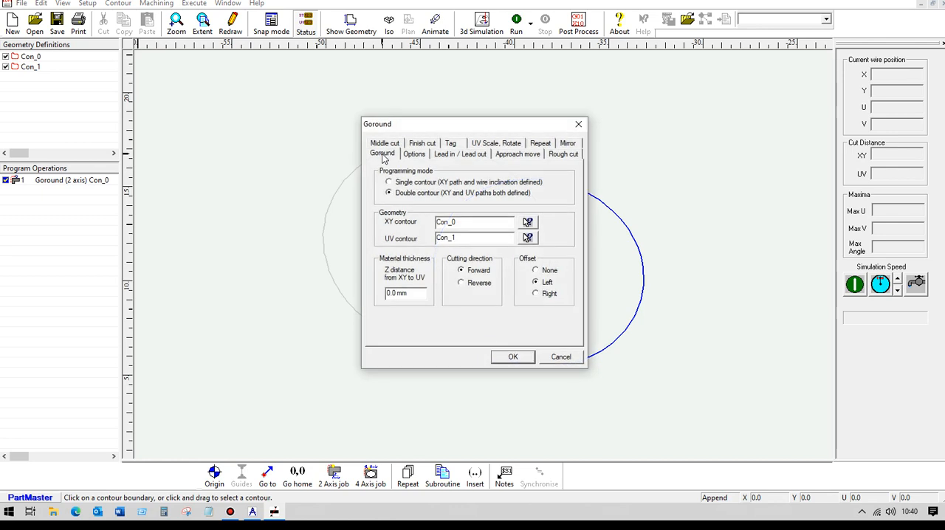
- Set the Z distance from XY to UV to 10 mm and the offset to Right
left_click_drag(417, 291, 337, 295)
type("1")
left_click(537, 293)
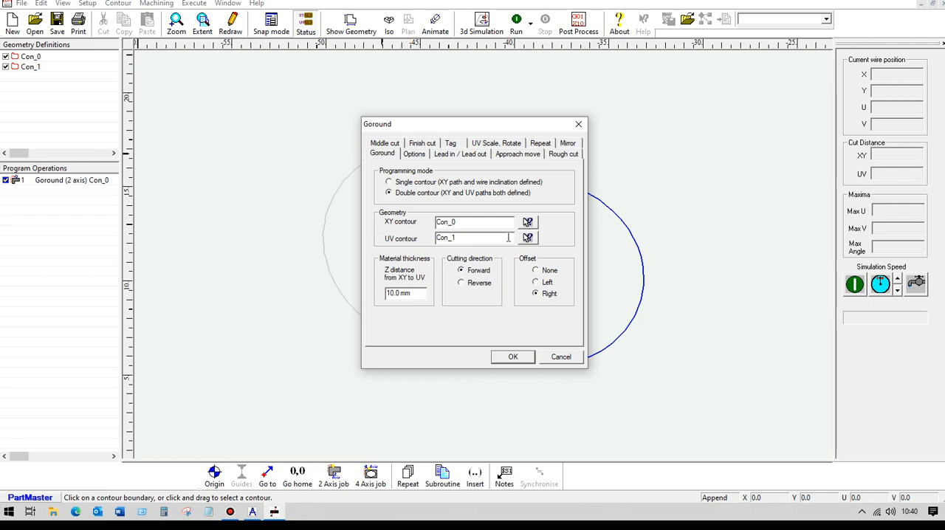
- Specify the pilot hole relative to the contour start point at a distance of 5 mm and apply the Goround settings
left_click(414, 154)
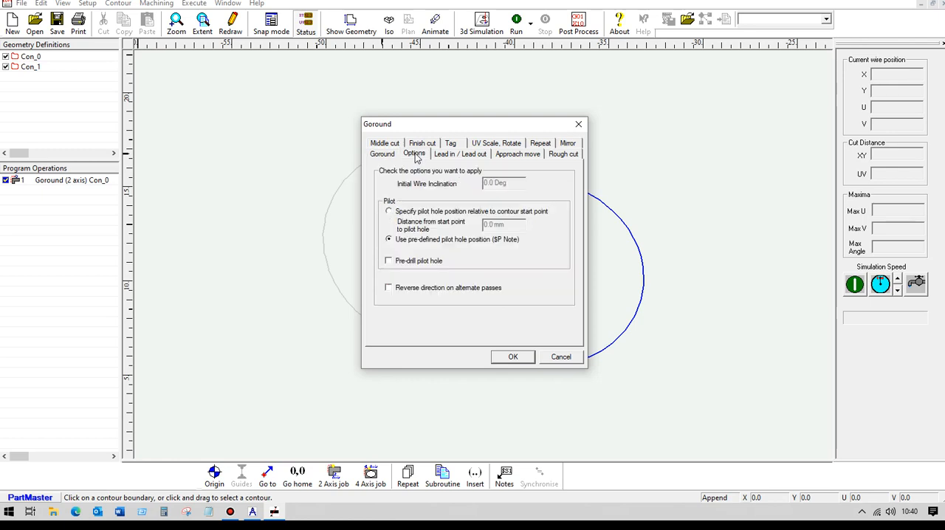
left_click(389, 212)
left_click_drag(509, 226, 460, 229)
type("5")
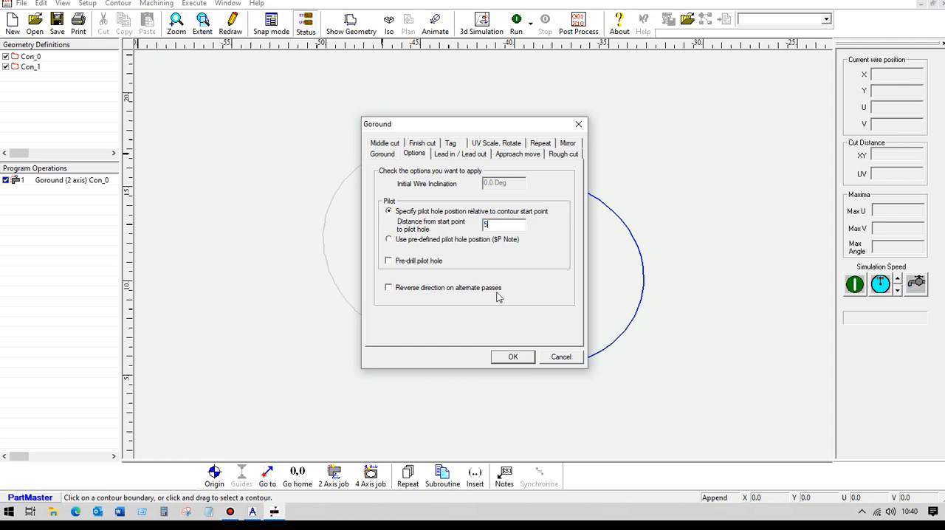
left_click(508, 359)
left_click(509, 357)
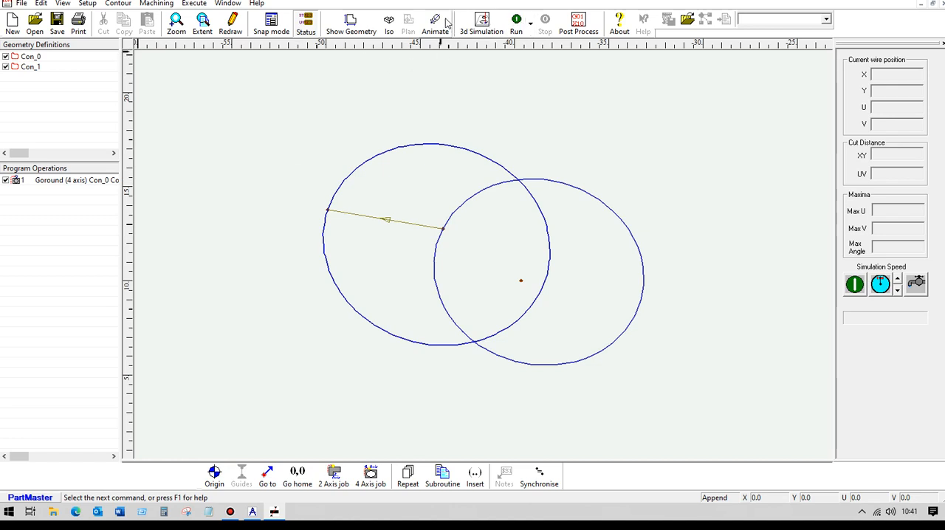
- Run the 4-axis Goround cut and post-process it with w_Fanuc 0M.ppr into the NC program file Am both.pun
left_click(516, 24)
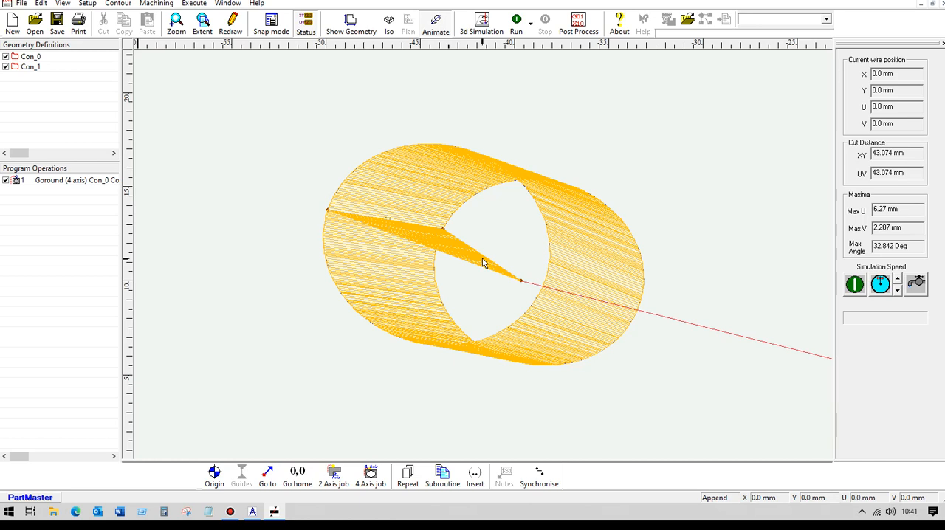
left_click(389, 22)
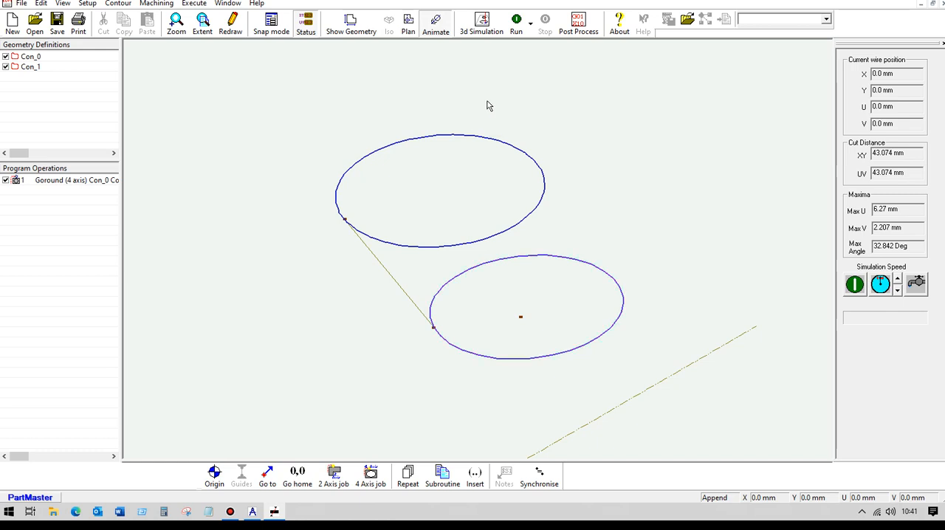
left_click(582, 22)
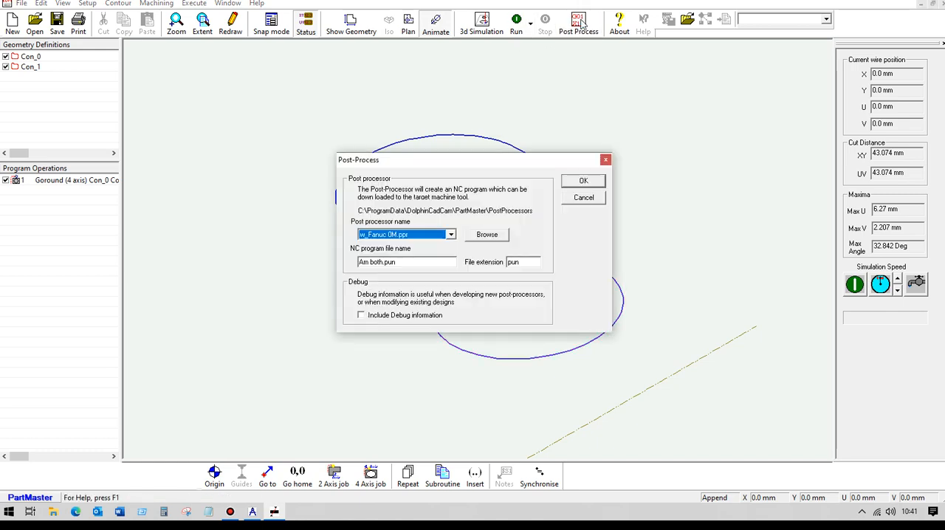
left_click(580, 180)
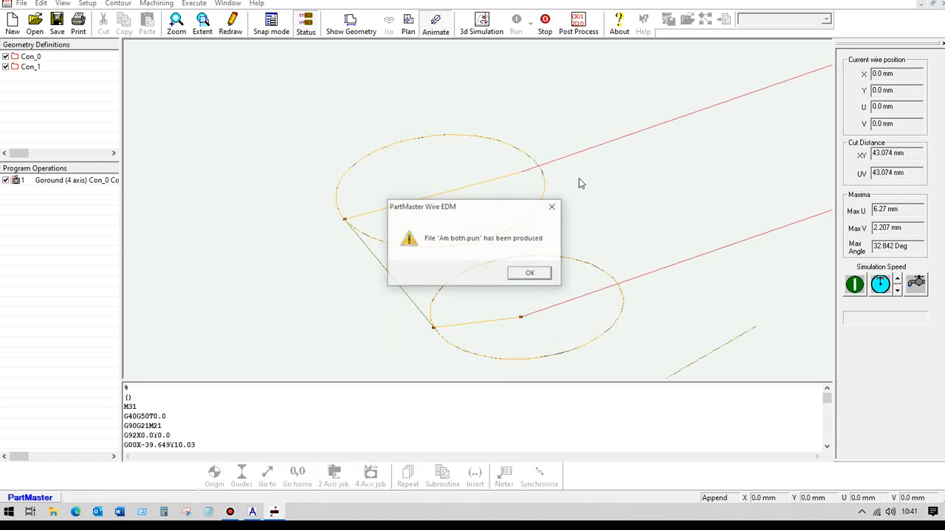
left_click(533, 273)
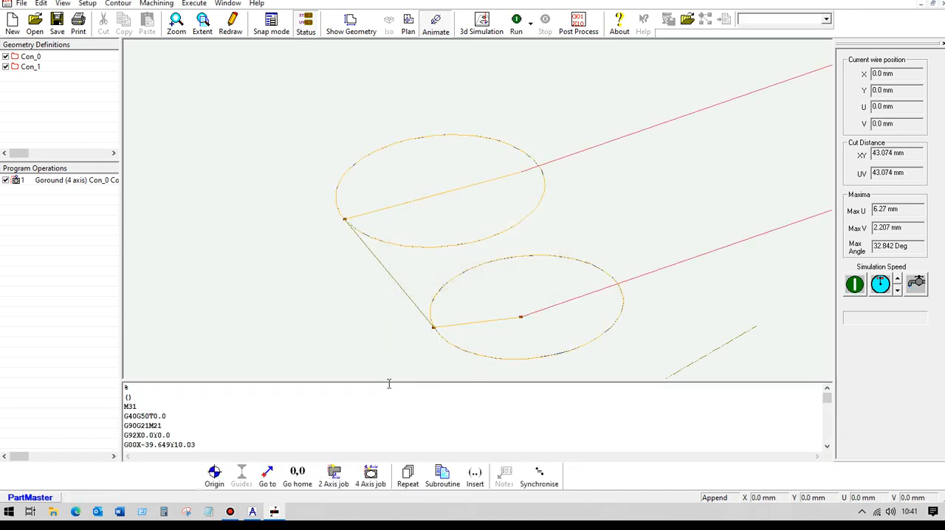
- Examine the generated NC code from the header and thread-wire lines through the XYUV moves to the cut-wire and program-end lines
left_click_drag(386, 382, 406, 209)
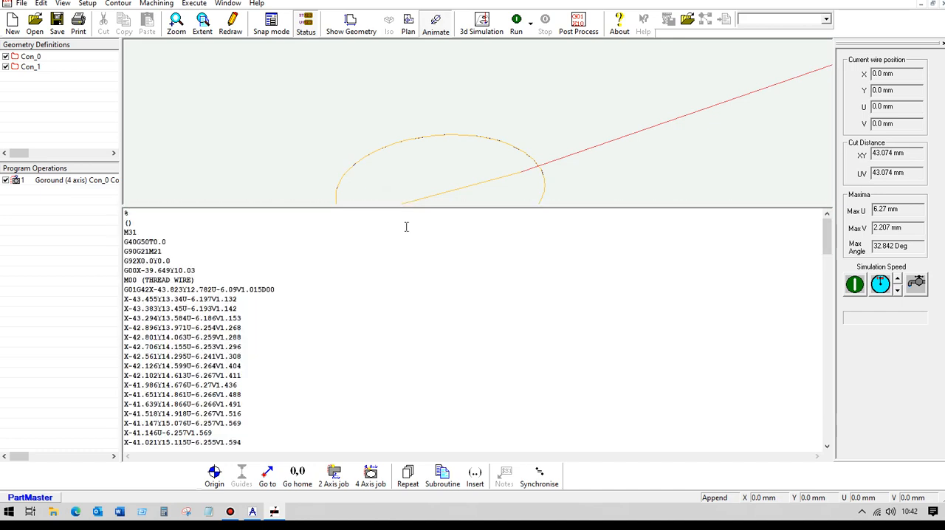
left_click_drag(125, 232, 178, 261)
left_click(180, 261)
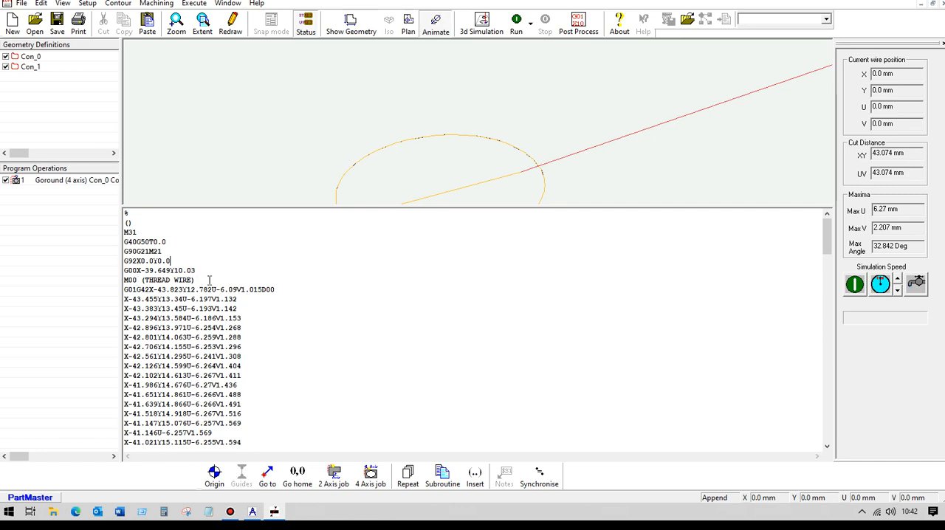
scroll(235, 286, "down", 2)
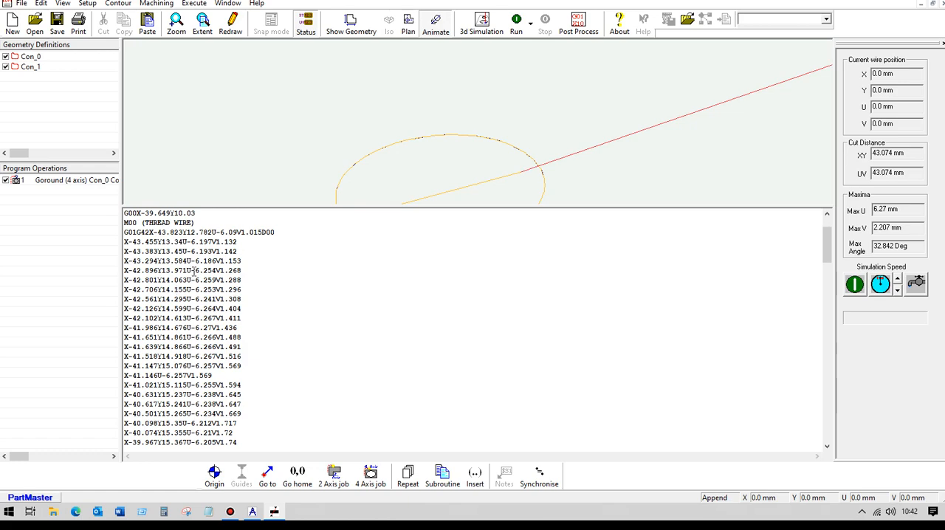
scroll(277, 303, "down", 20)
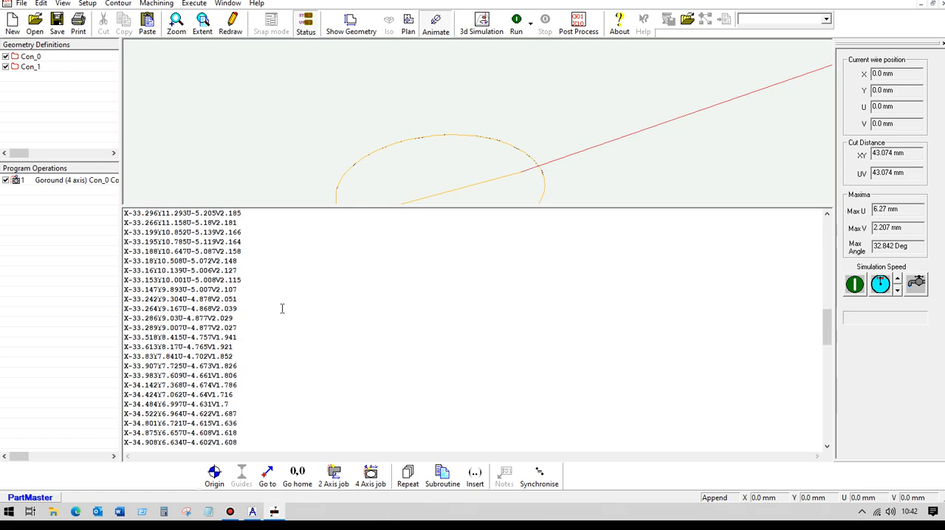
scroll(284, 311, "down", 15)
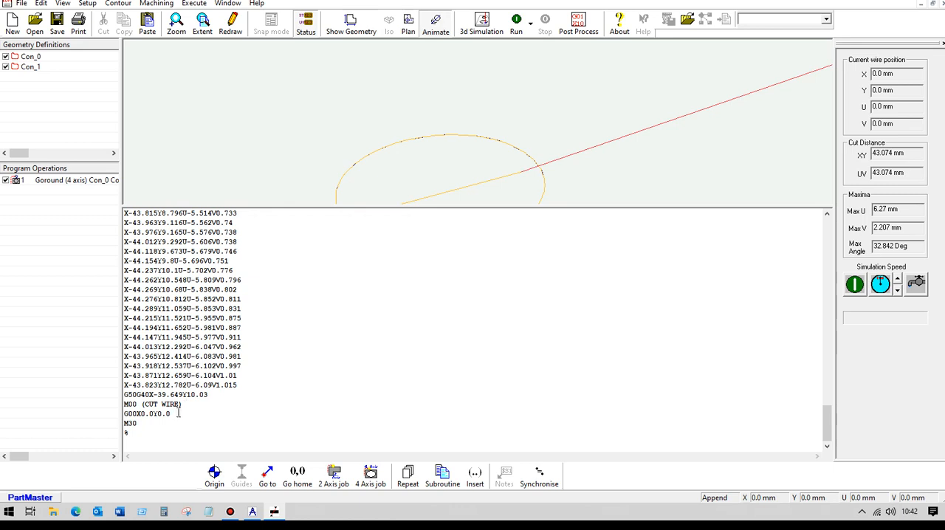
left_click_drag(379, 206, 380, 393)
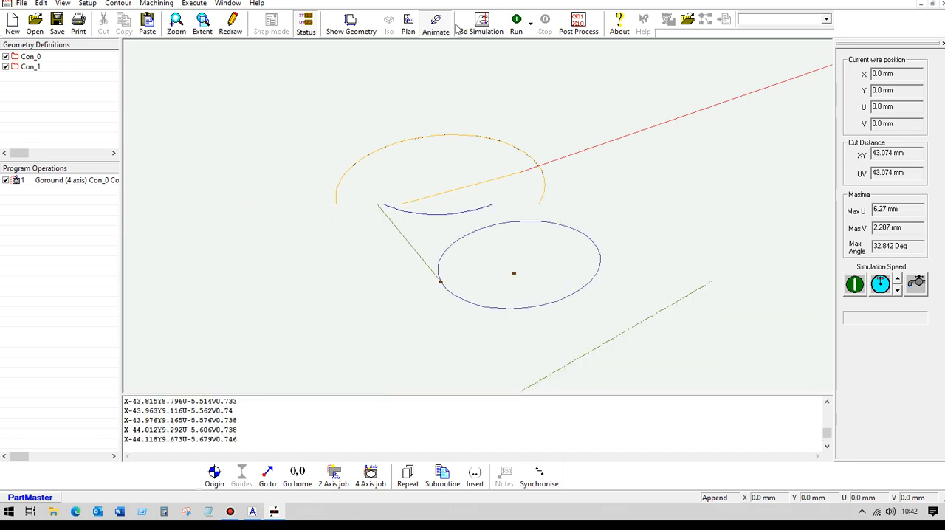
- Produce the simulation data with the SW_4Ax_WireEdm.ppr simulator at 0.051 mm arc tolerance and launch the 3D machine simulation with the default wire EDM setup
left_click(516, 25)
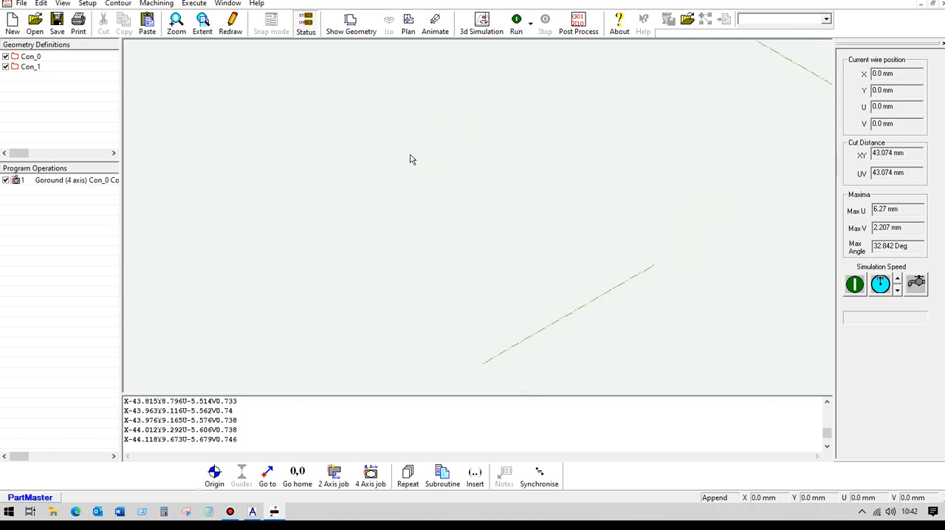
scroll(409, 157, "down", 5)
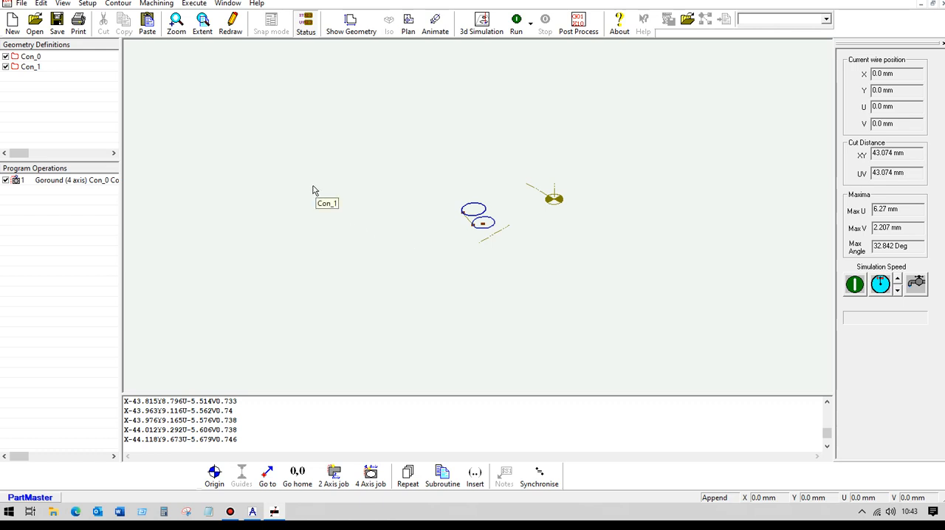
left_click(483, 24)
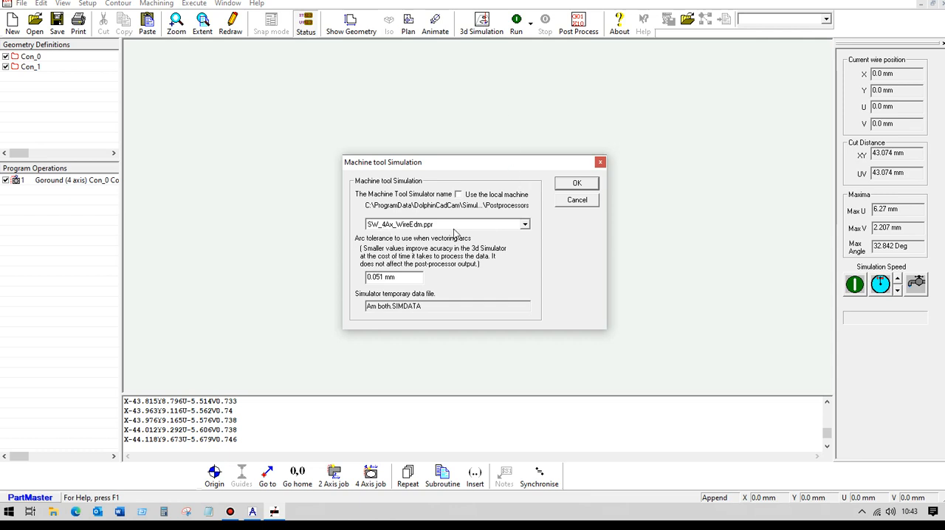
left_click(575, 185)
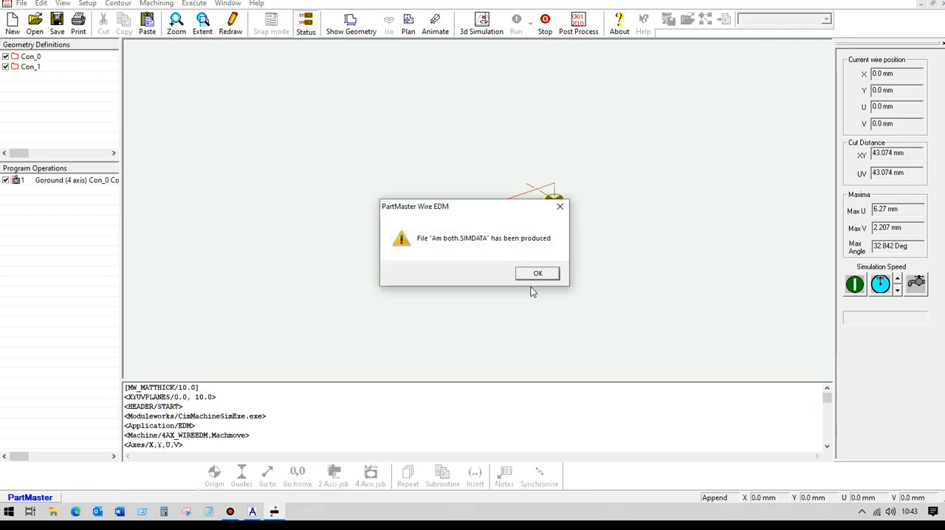
left_click(532, 276)
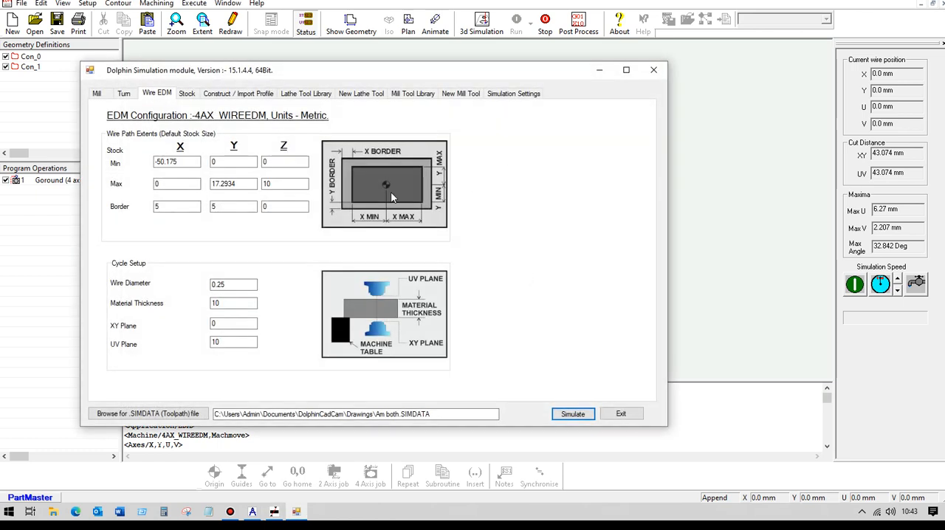
left_click(578, 415)
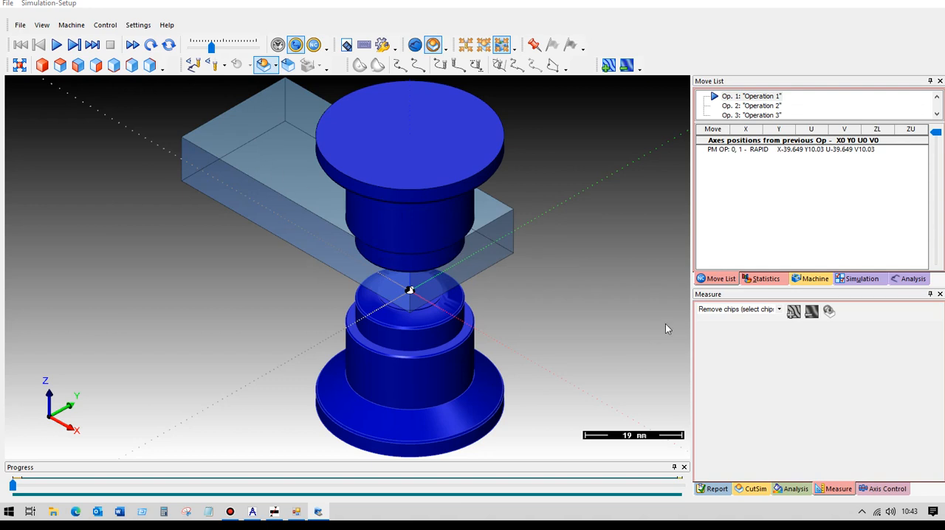
- Identify the lower and upper spindles in the machine tree and hide the upper spindle to reveal the stock
left_click(815, 281)
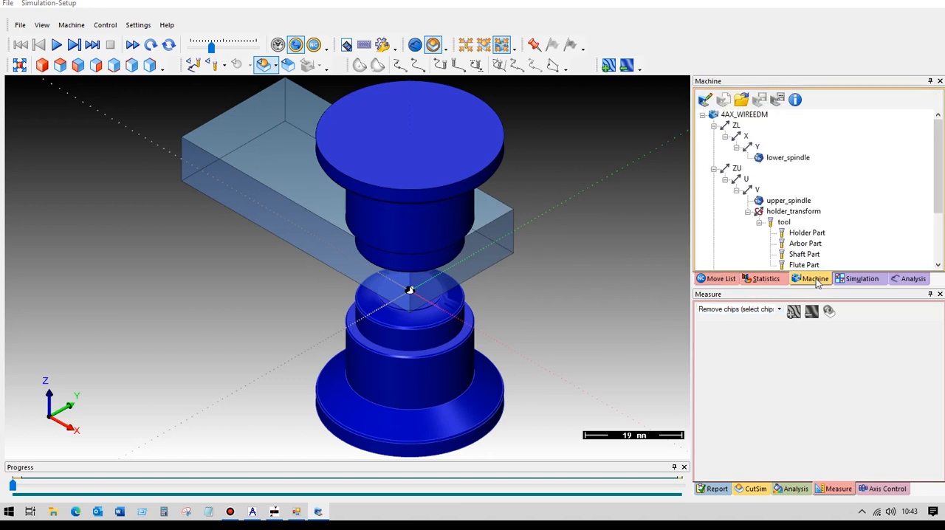
left_click(790, 158)
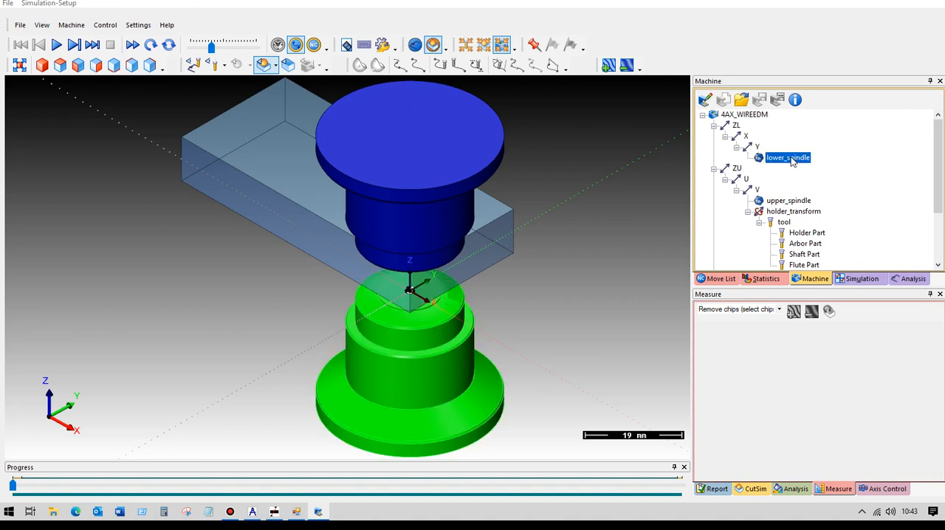
left_click(794, 201)
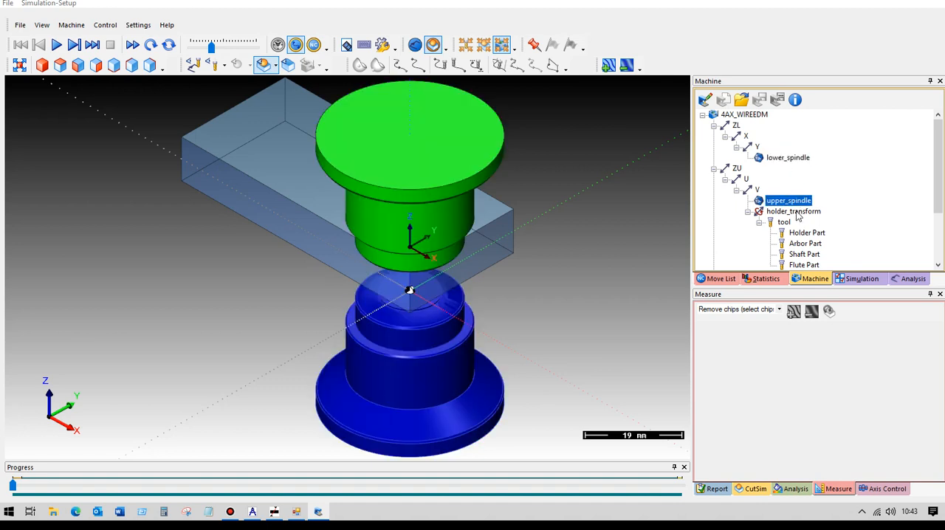
right_click(794, 203)
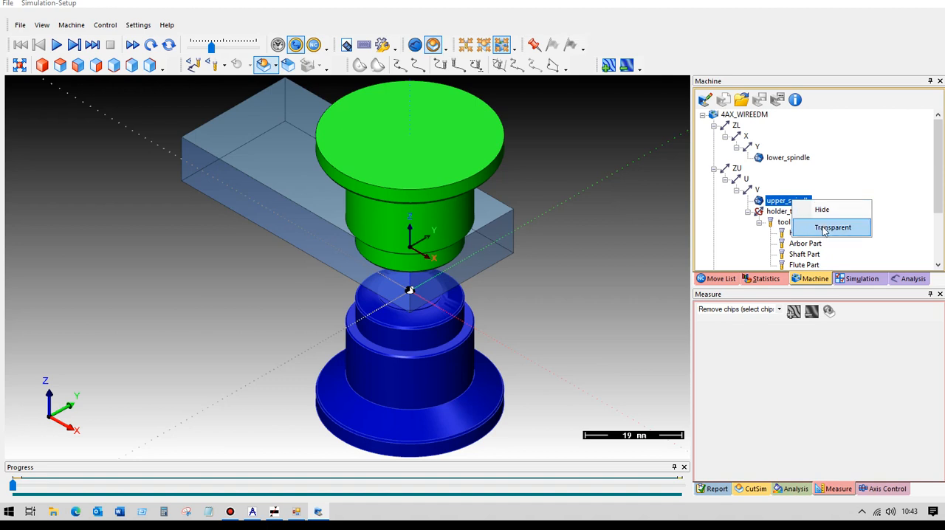
left_click(822, 210)
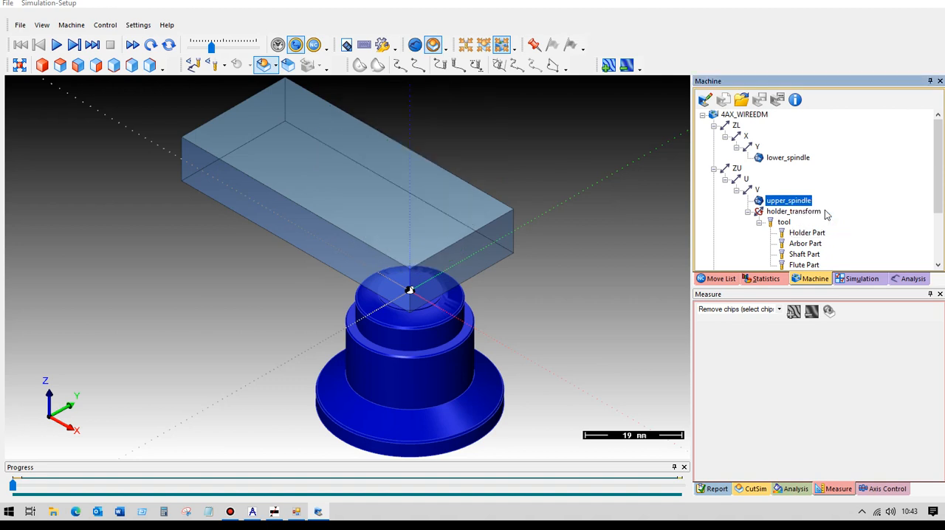
- Play the wire cutting simulation to its end at a faster speed and display the stock as fully solid
left_click(57, 45)
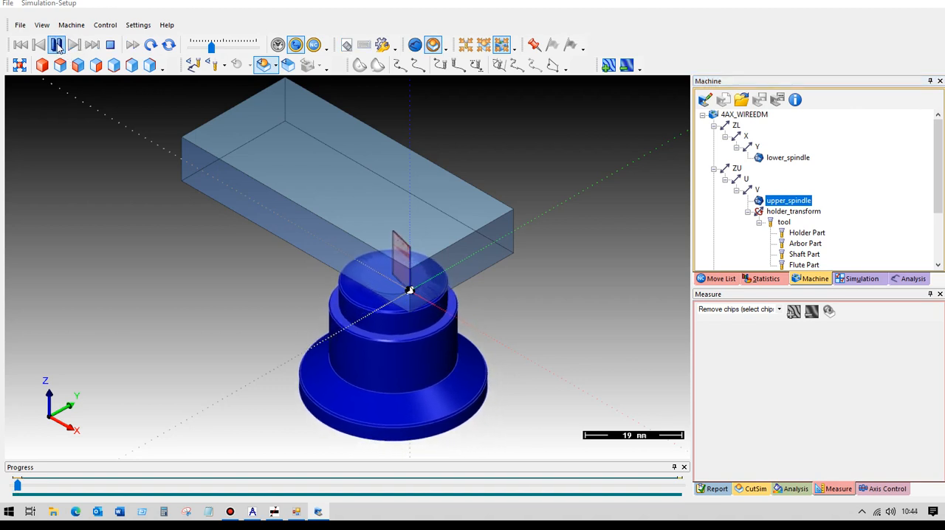
left_click_drag(211, 48, 221, 53)
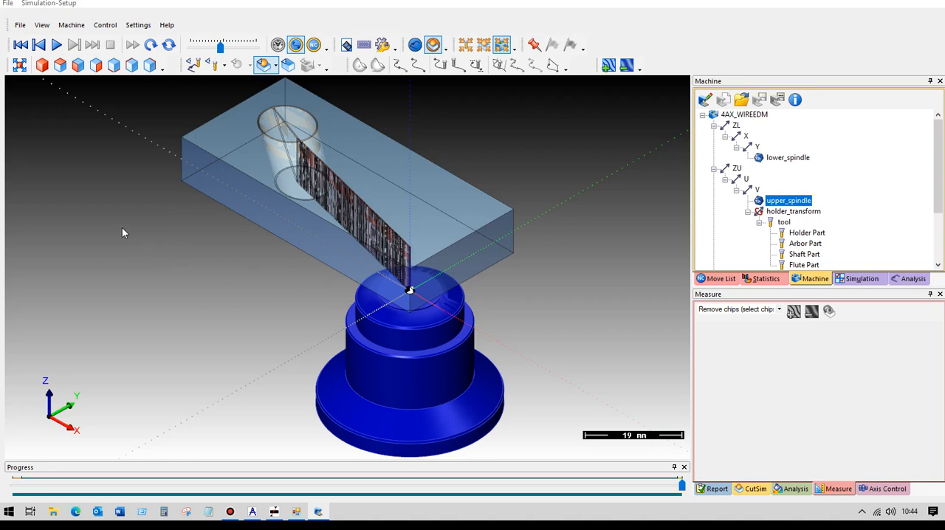
scroll(223, 190, "up", 4)
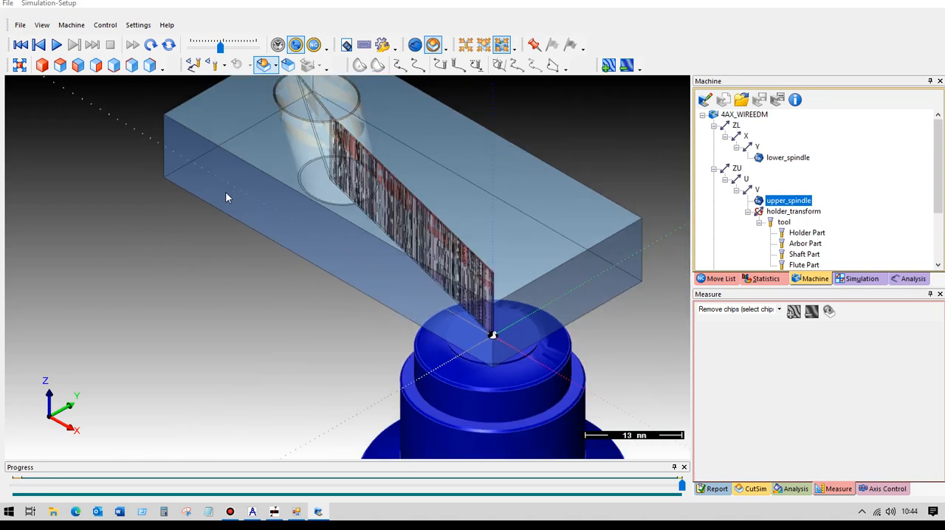
middle_click_drag(232, 189, 265, 191)
left_click(276, 67)
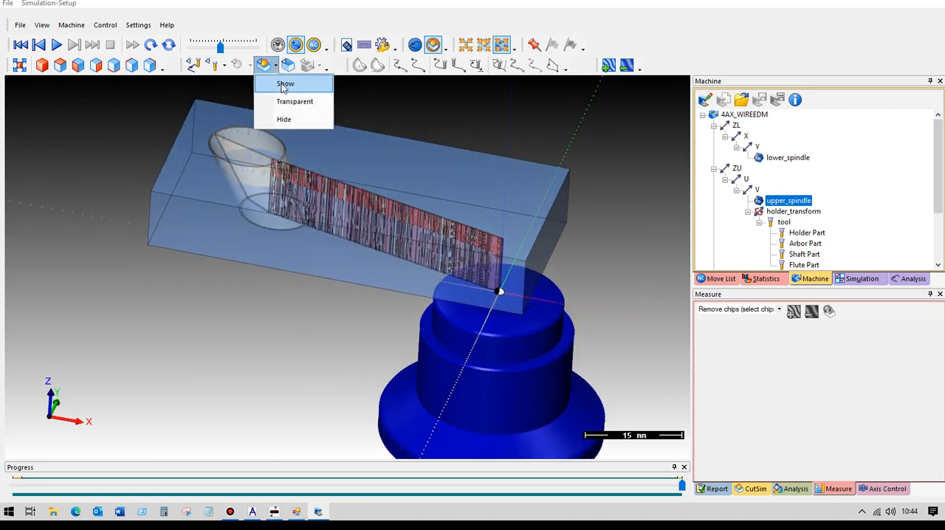
left_click(285, 85)
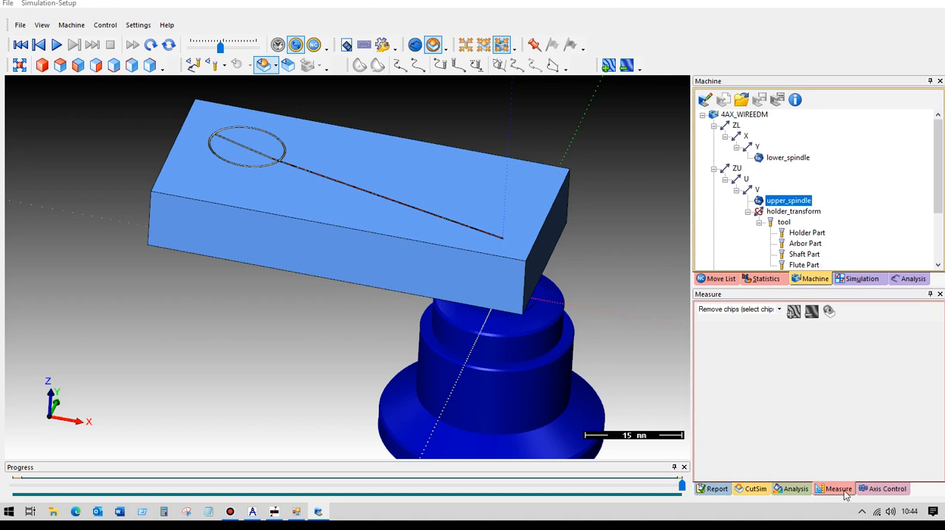
- Remove both halves of the cut-out slug from the tapered hole with Remove chips (select chips) and inspect the hole
left_click(778, 310)
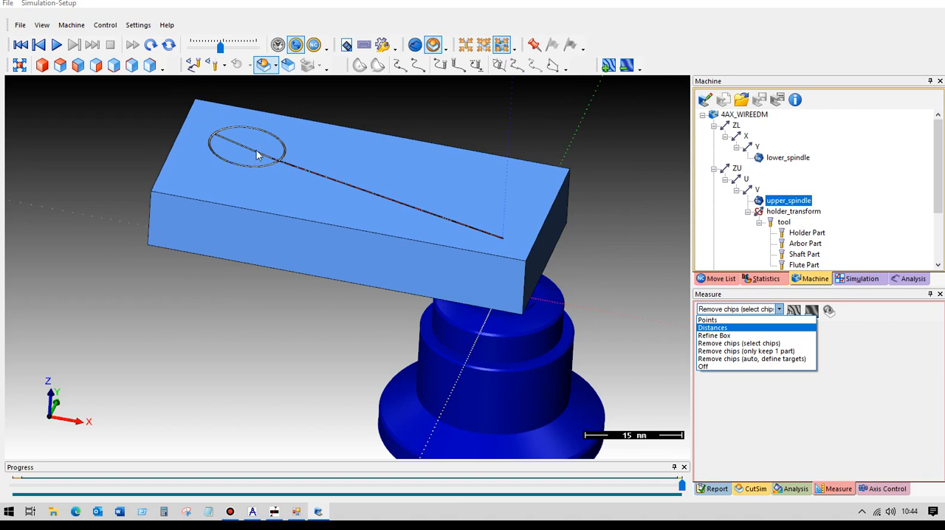
left_click(754, 344)
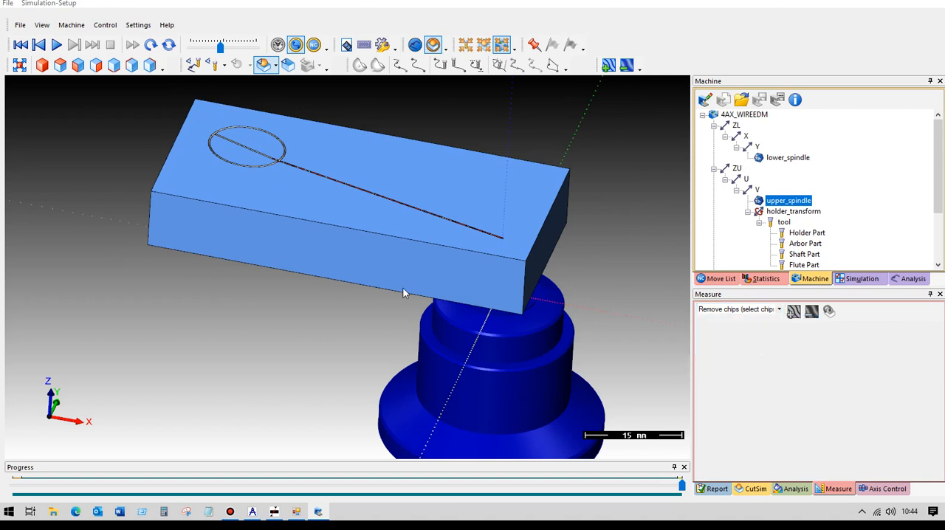
left_click(256, 146)
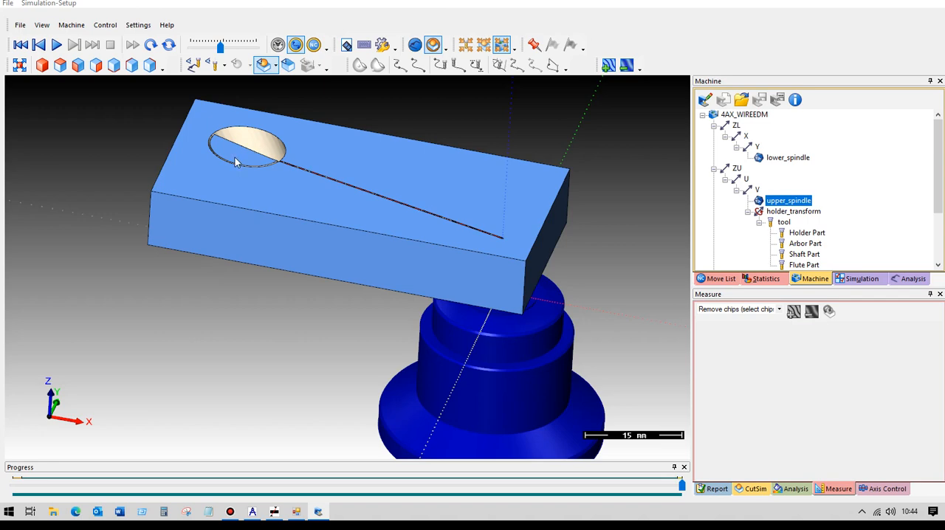
scroll(203, 186, "up", 3)
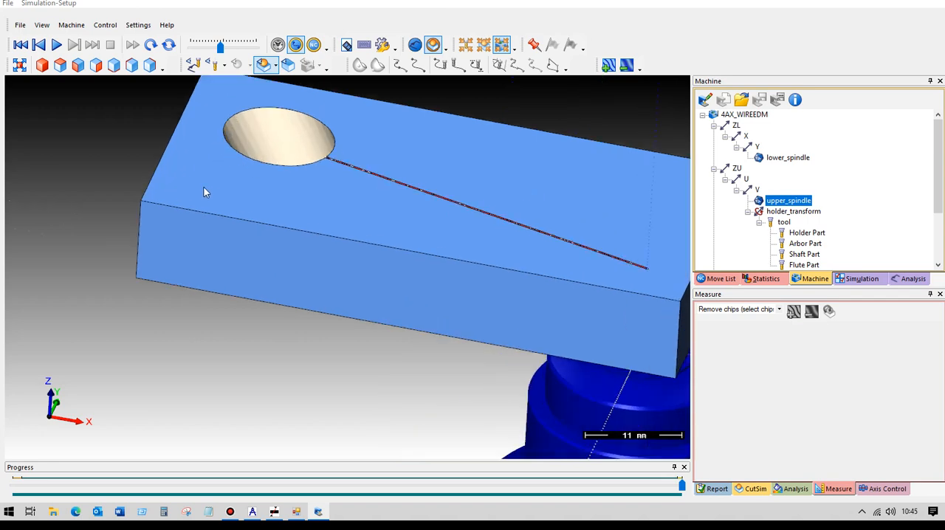
middle_click_drag(225, 203, 240, 322)
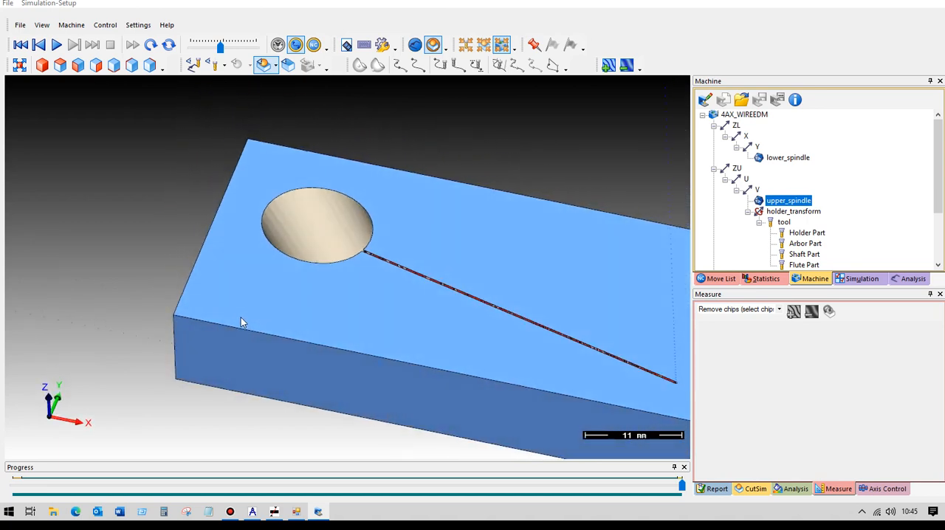